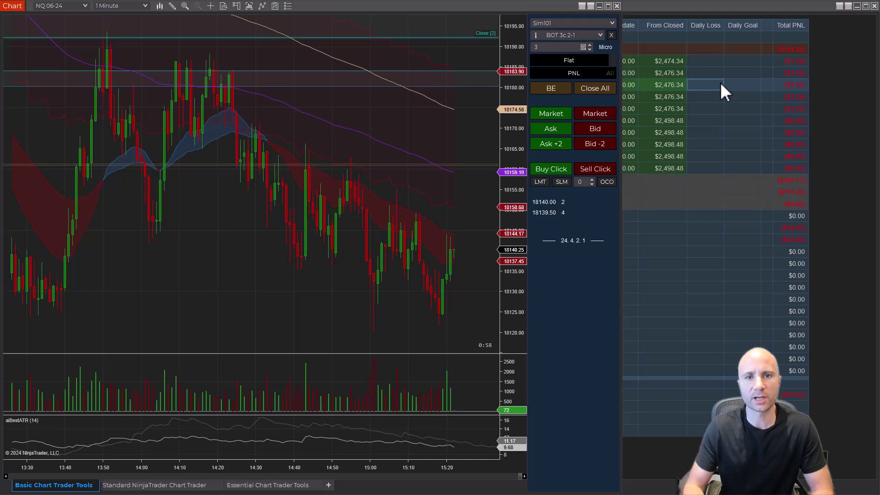
Step: Compare the Standard NinjaTrader Chart Trader layout with the Basic Chart Trader Tools layout
left_click(139, 487)
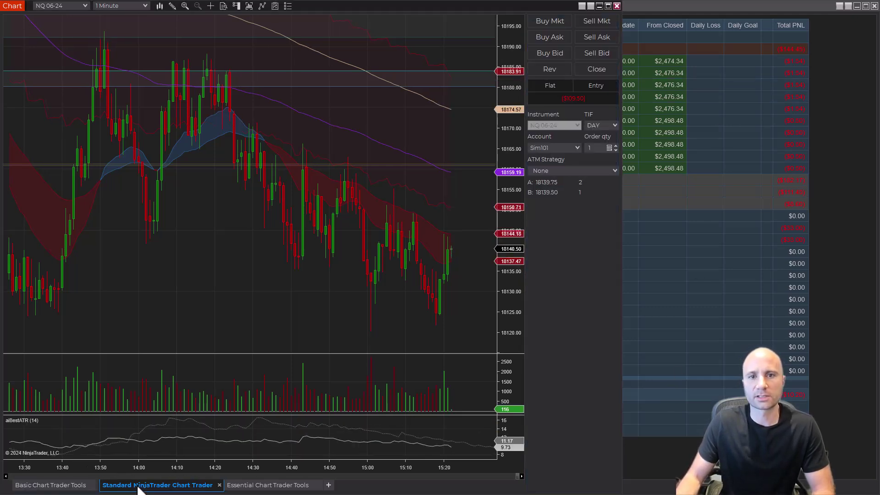
left_click(87, 486)
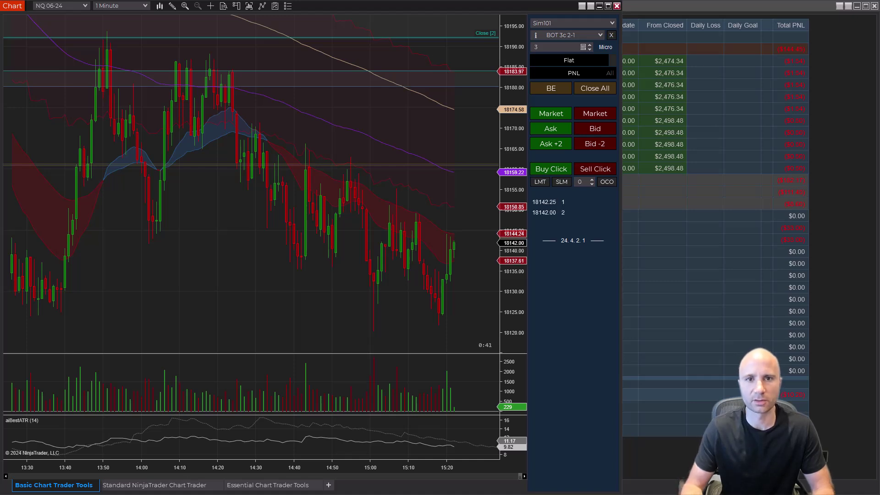
left_click(705, 156)
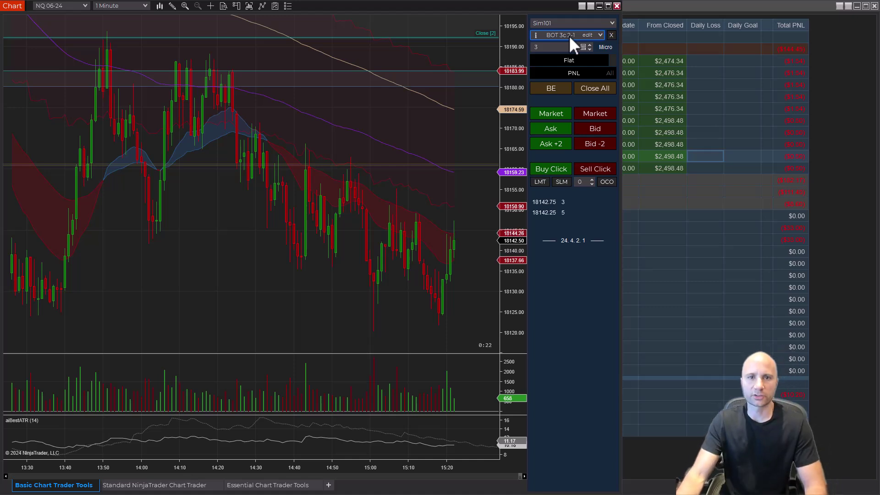
Step: Turn the BOT 3c 2-1 ATM strategy off and on again, and switch the contract size to Mini and back to Micro
left_click(611, 36)
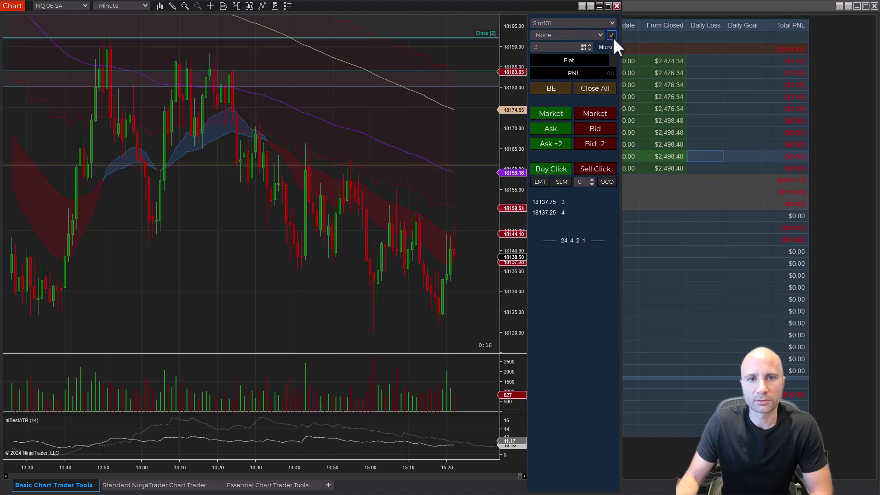
left_click(611, 36)
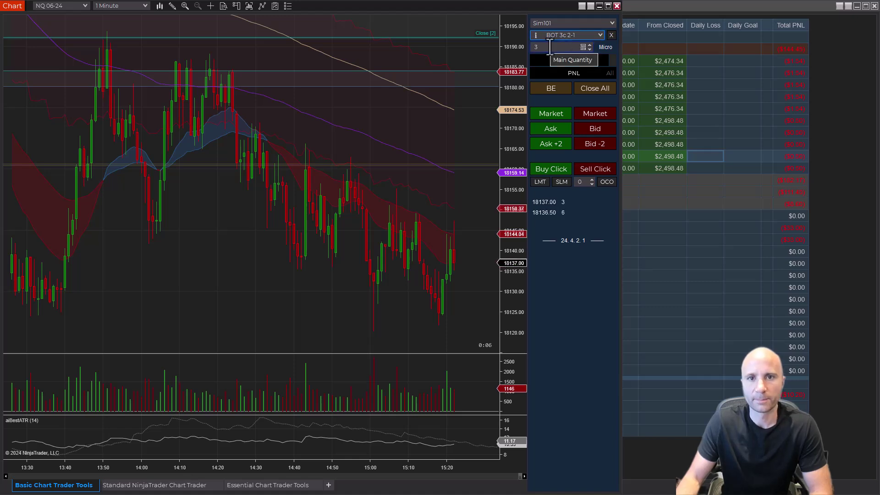
left_click(612, 48)
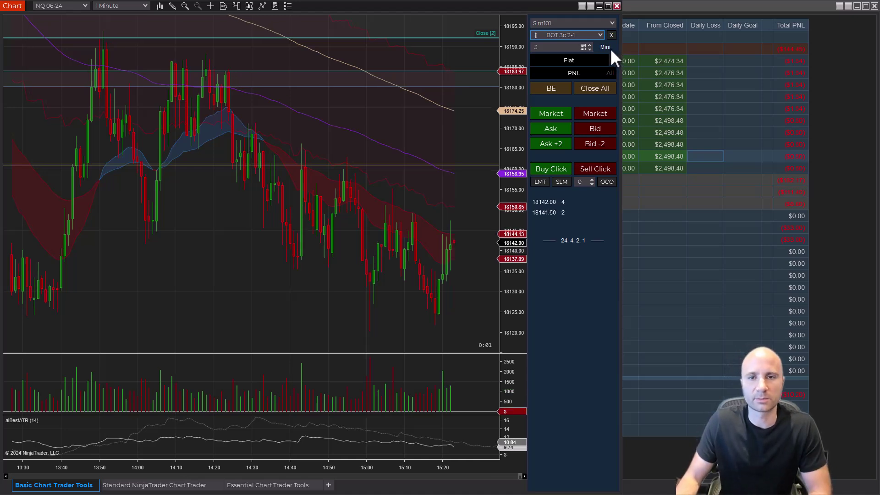
left_click(610, 49)
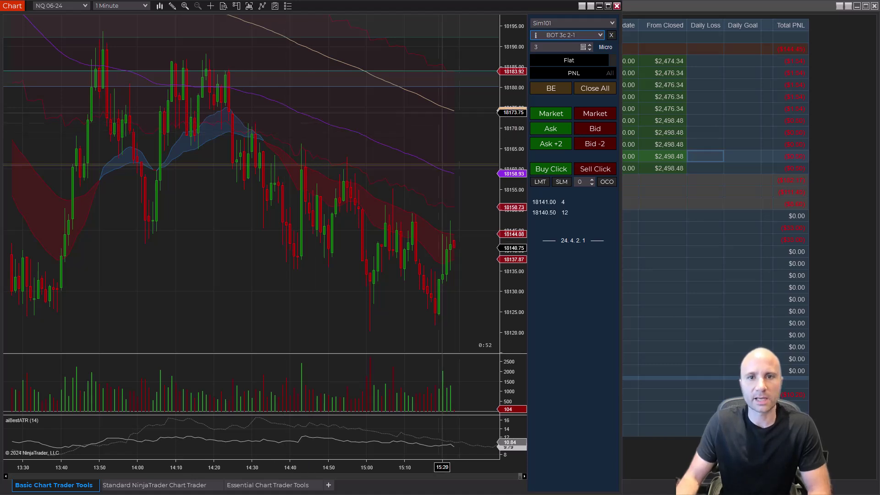
left_click(606, 53)
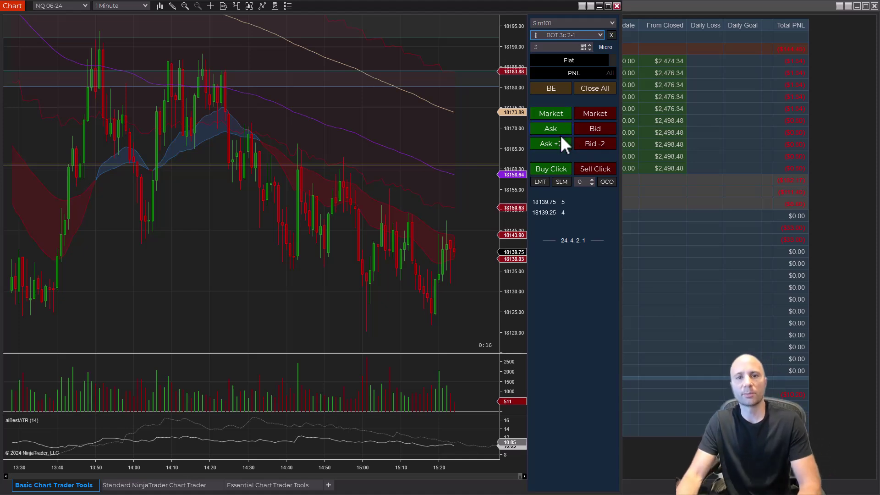
Step: Examine the order entry buttons of the Standard NinjaTrader Chart Trader and return to the Basic Chart Trader Tools chart
left_click(164, 486)
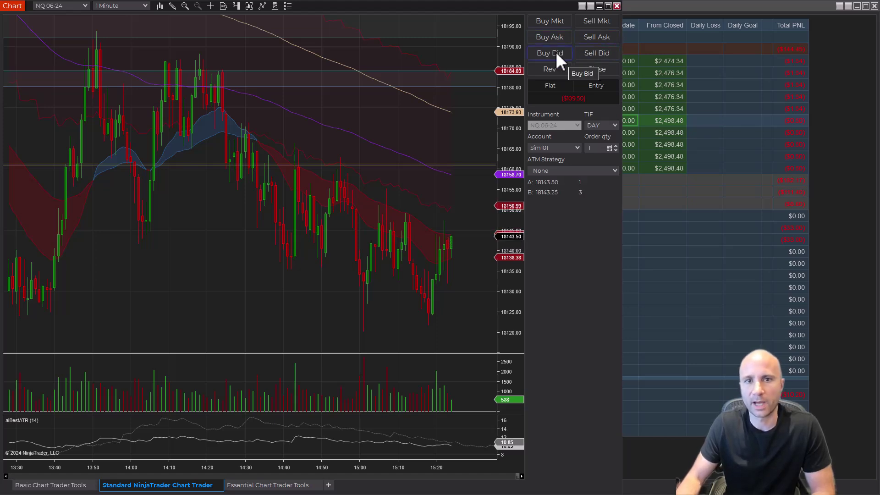
left_click(51, 485)
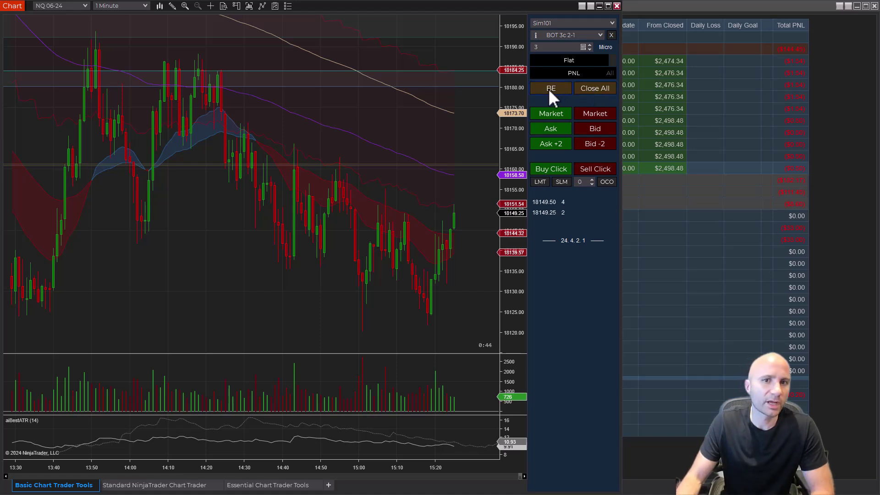
Step: Buy at market with the BOT 3c 2-1 strategy and move the position's stop loss to breakeven
left_click(557, 114)
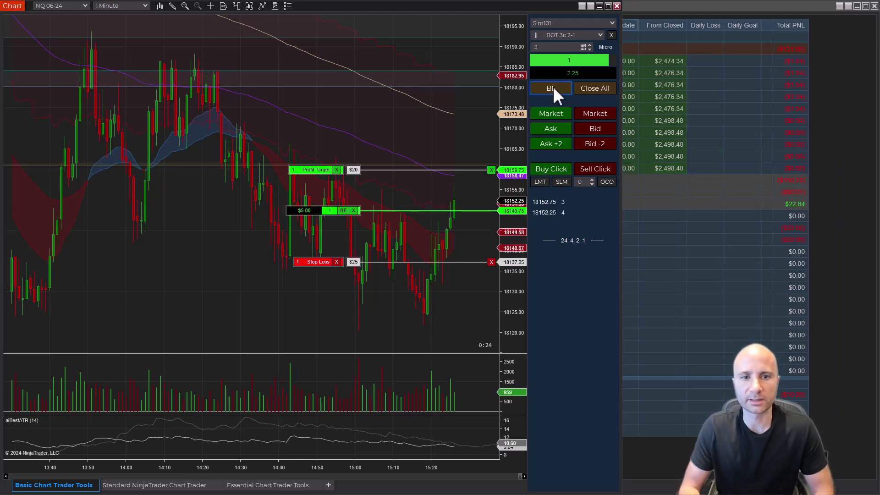
left_click(557, 87)
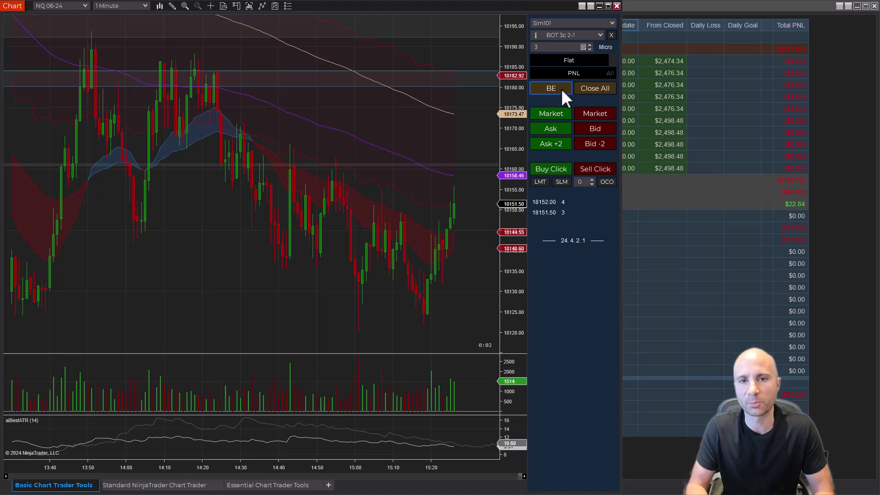
Step: Set the offset of the breakeven control to -2
scroll(561, 89, "down", 2)
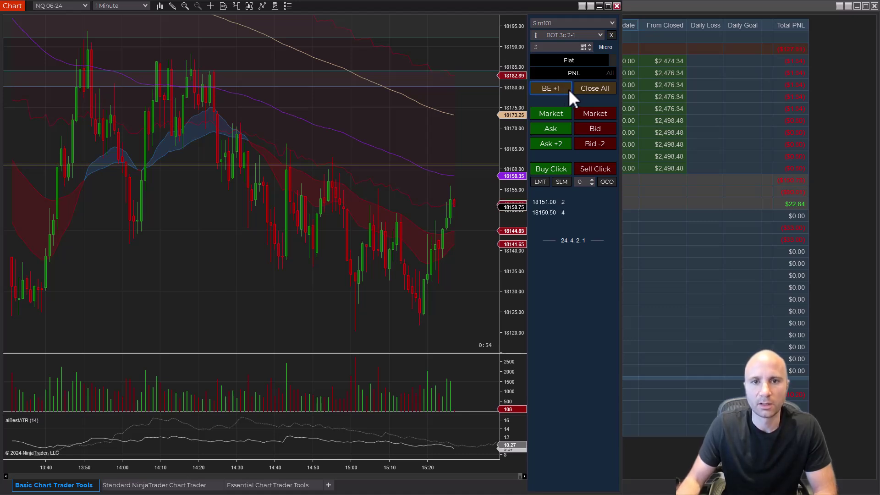
scroll(563, 88, "down", 2)
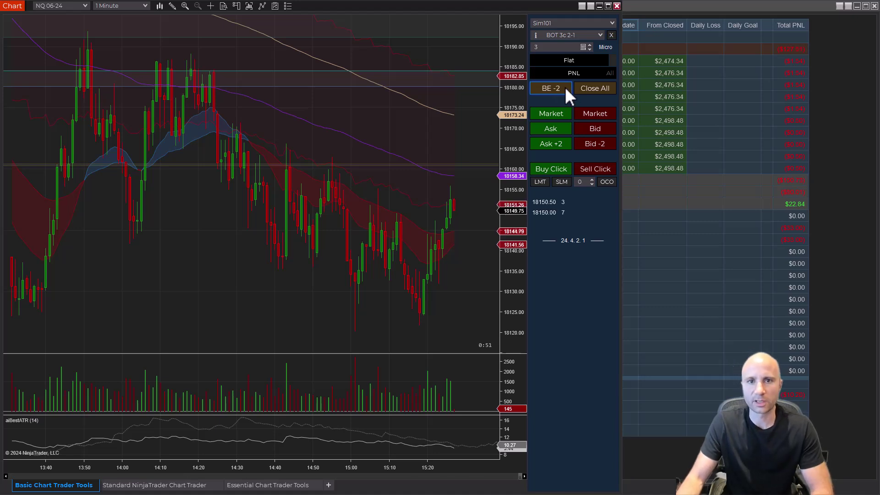
scroll(565, 88, "down", 2)
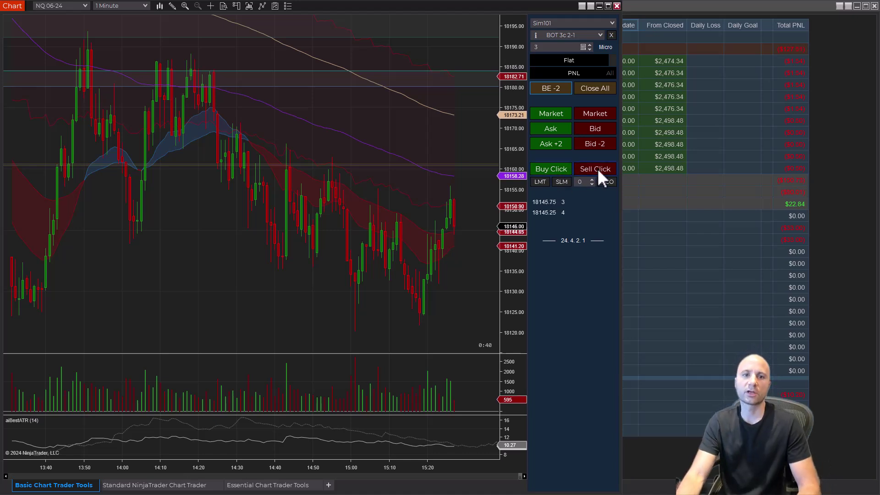
Step: Examine the order options in the Standard NinjaTrader Chart Trader chart's context menu and return to the Basic Chart Trader Tools chart
left_click(554, 168)
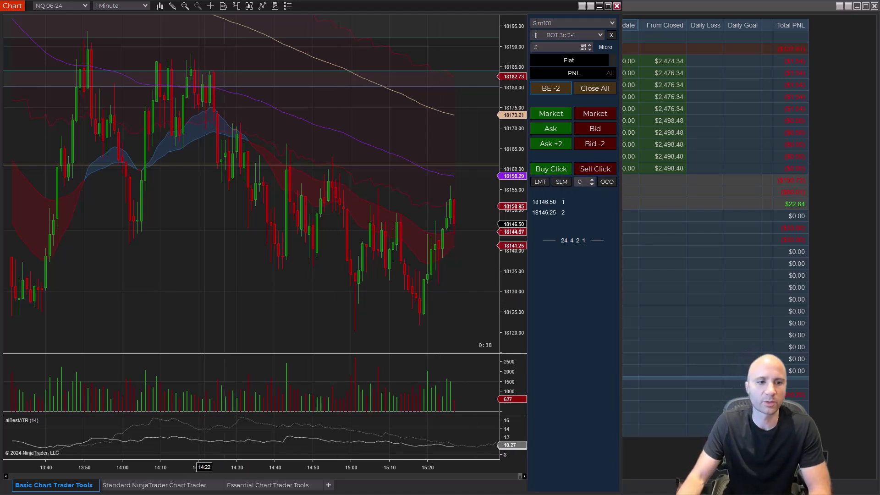
left_click(176, 486)
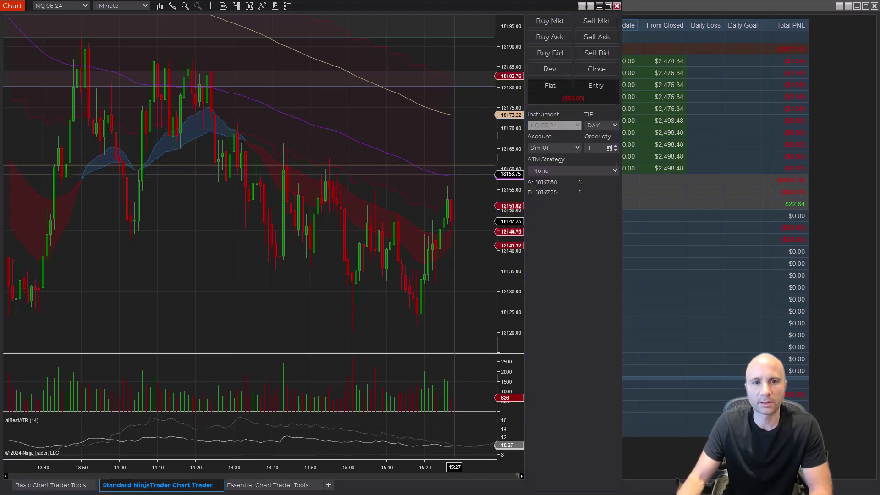
right_click(438, 141)
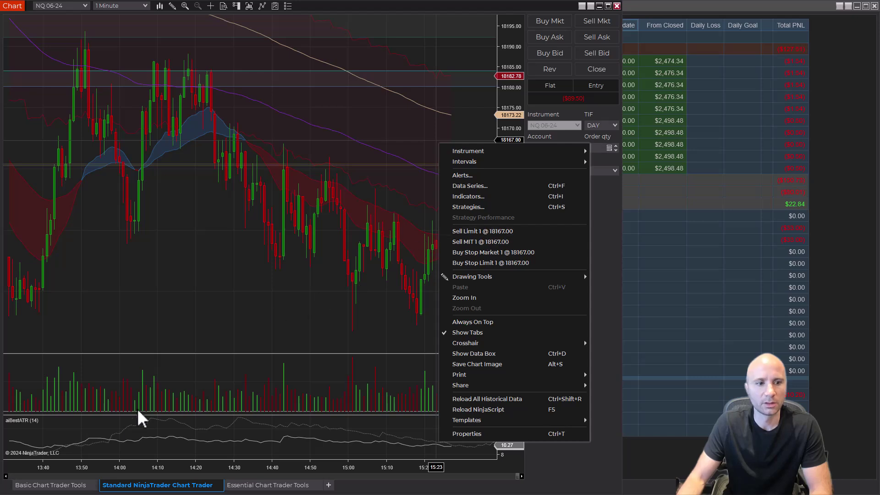
left_click(66, 485)
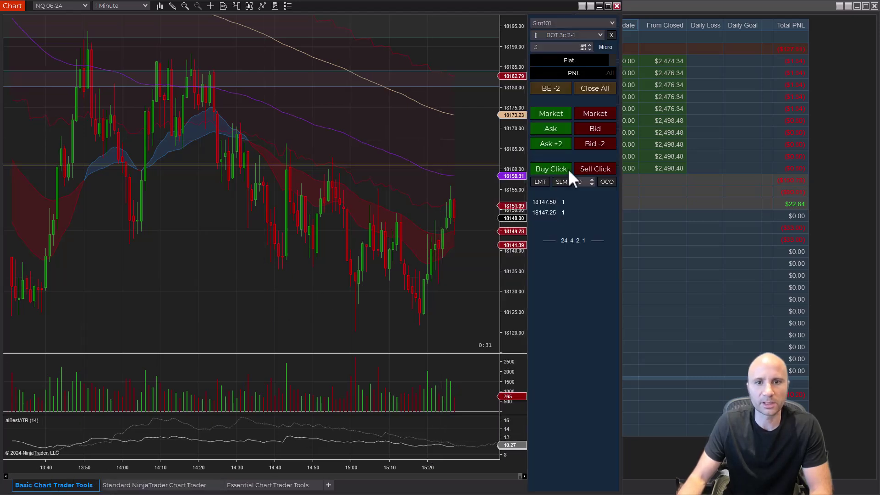
Step: Place a click-to-chart buy stop-limit order for 3 contracts at about 18163.50 and cancel it
left_click(554, 169)
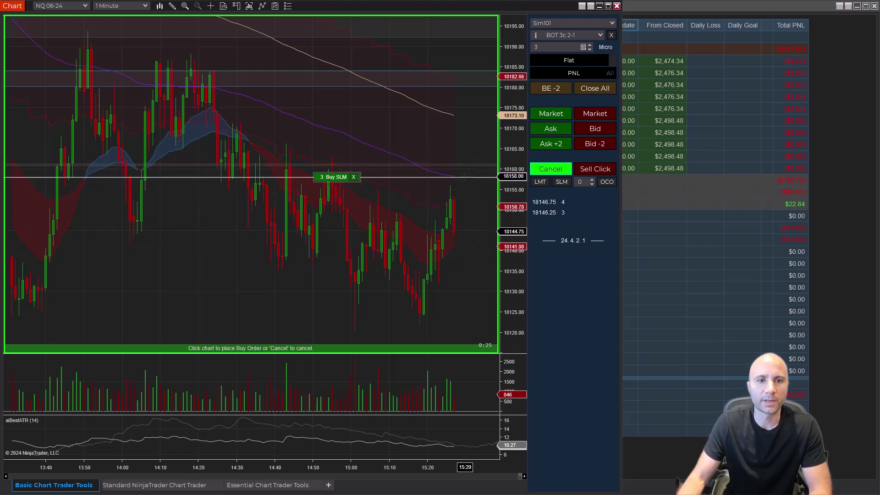
left_click(463, 155)
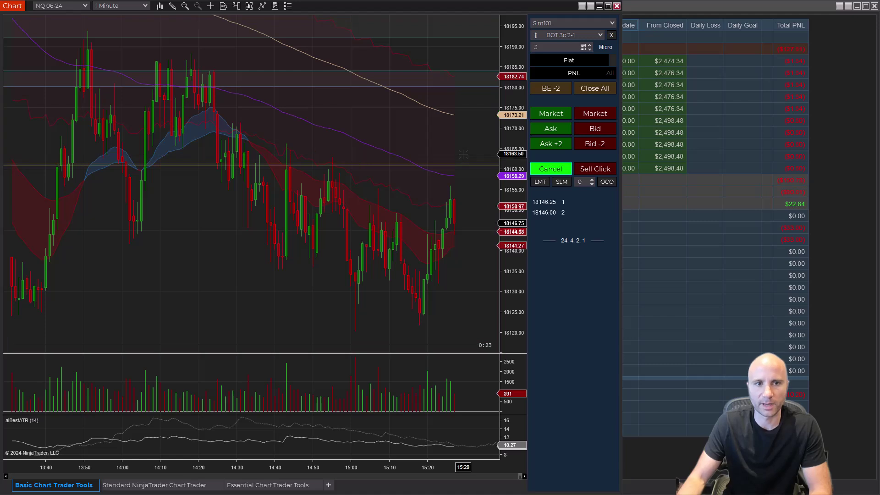
left_click(492, 155)
Step: Switch the stop order type to STP and place a sell limit order for 3 contracts on the chart at 18165.00
left_click(562, 182)
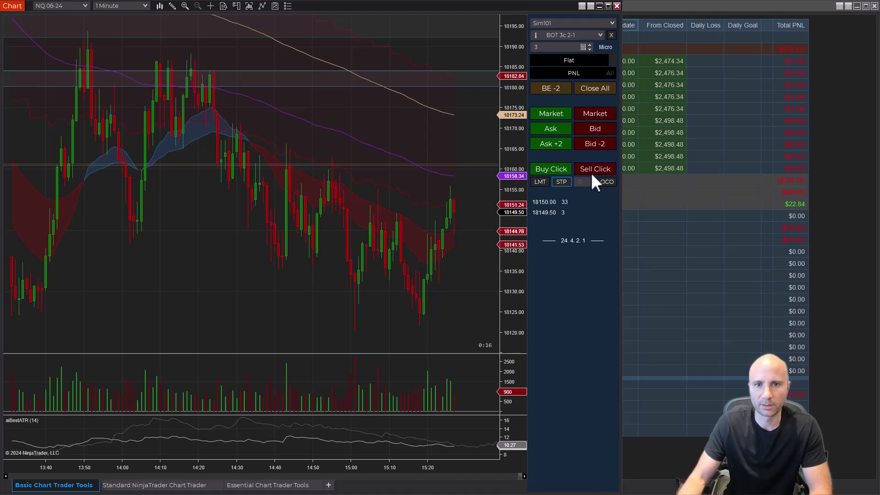
left_click(582, 169)
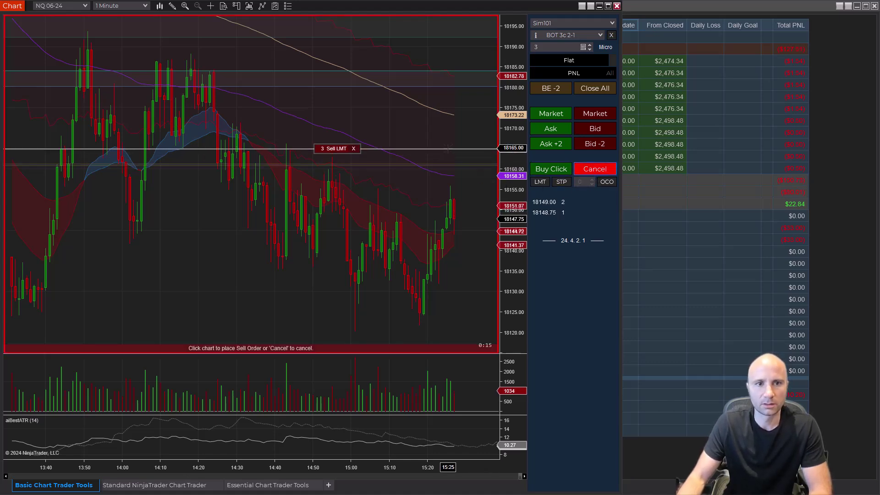
left_click(448, 149)
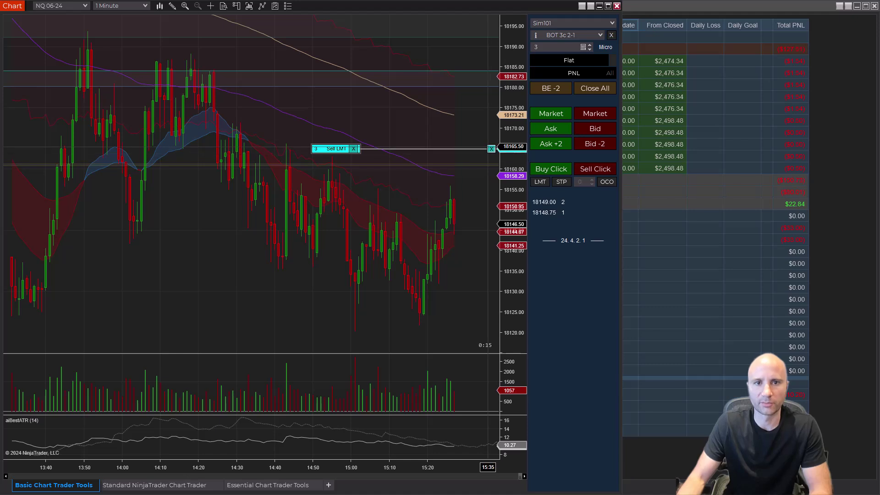
Step: Place a buy limit order for 3 contracts at about 18135 and move it down to 18128.00
left_click(559, 169)
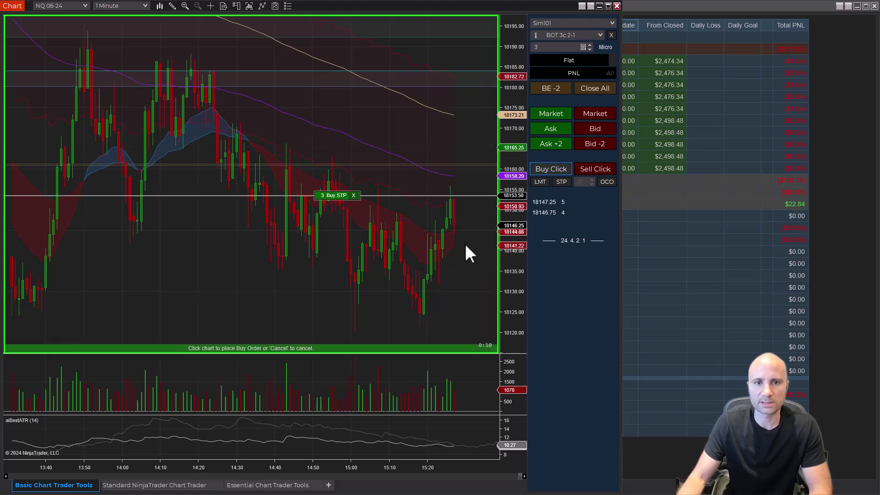
left_click(460, 271)
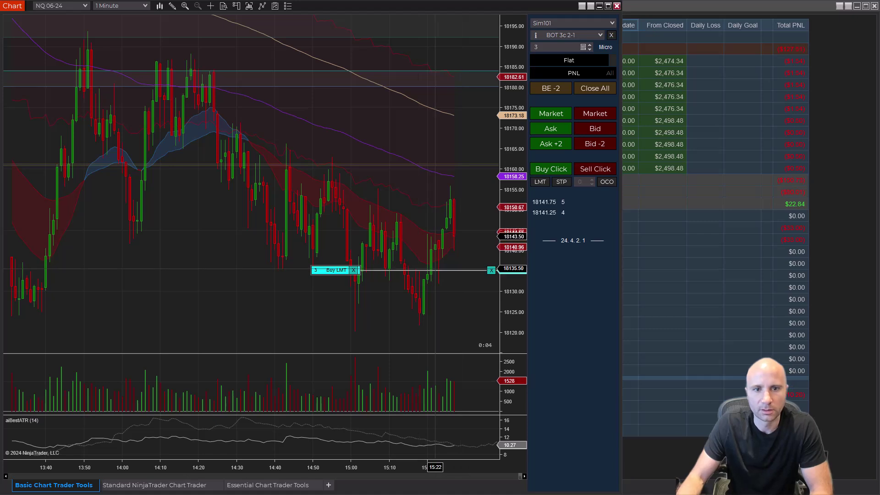
left_click_drag(446, 270, 321, 299)
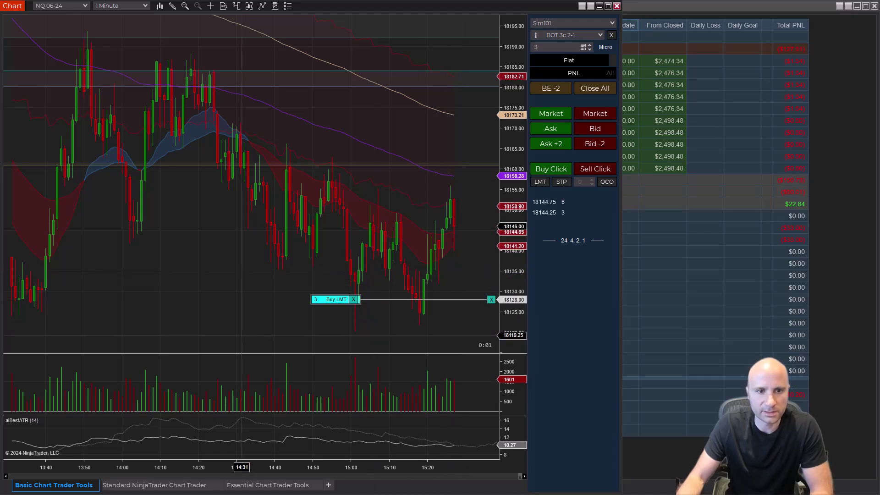
Step: Raise the working buy limit order's quantity to 5, apply the change, and move the order to a slightly higher price
scroll(296, 304, "up", 1)
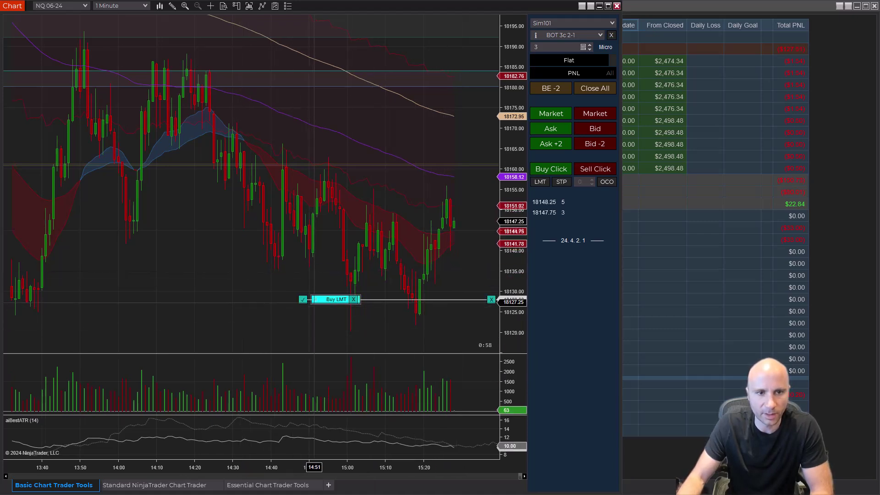
scroll(289, 307, "up", 1)
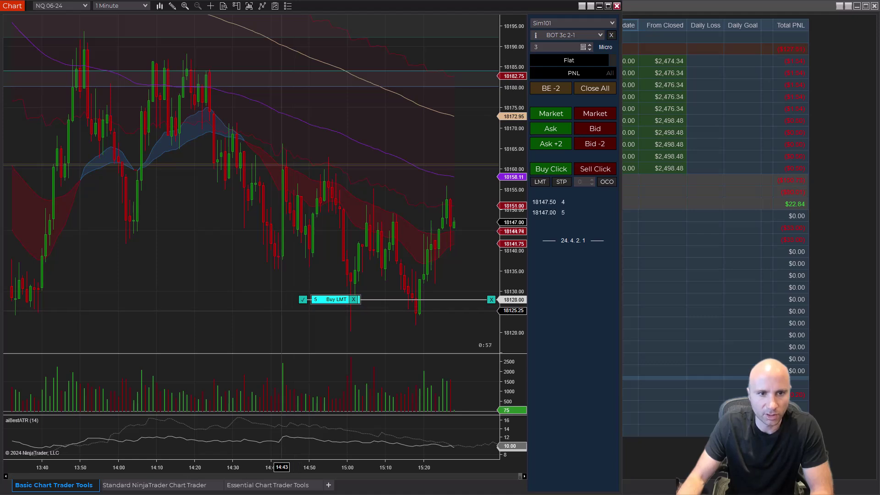
scroll(282, 310, "up", 1)
left_click(303, 299)
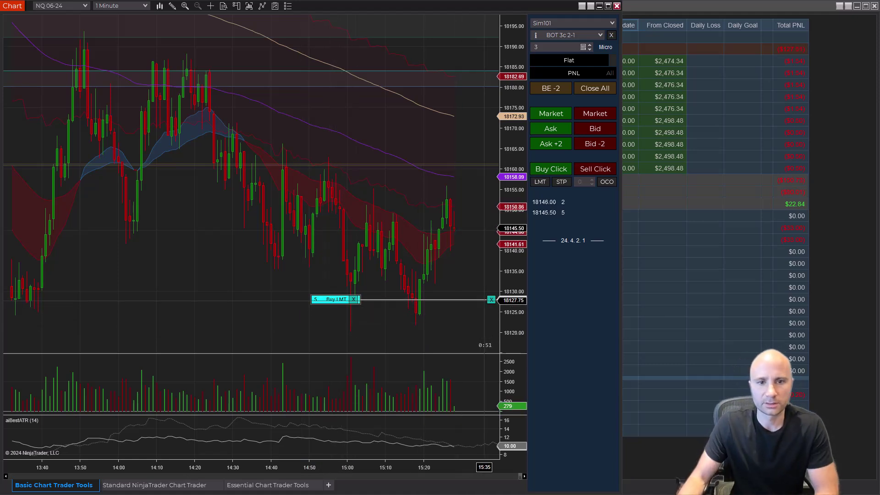
left_click_drag(461, 300, 463, 289)
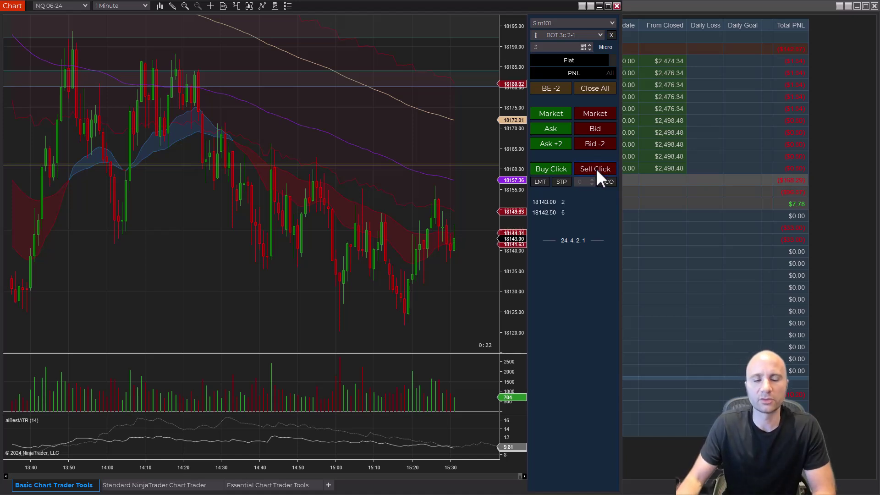
Step: Attach a sell limit order for 3 contracts to the purple moving average plot, and close all orders
left_click(596, 168)
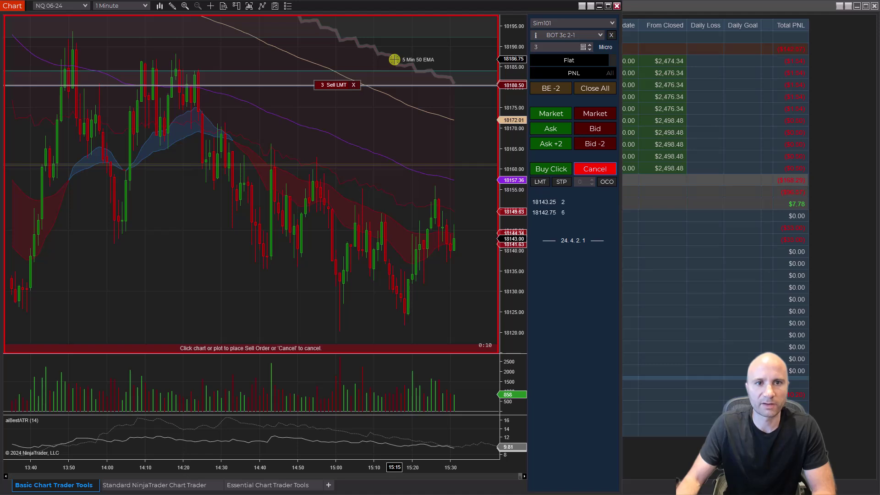
left_click(378, 152)
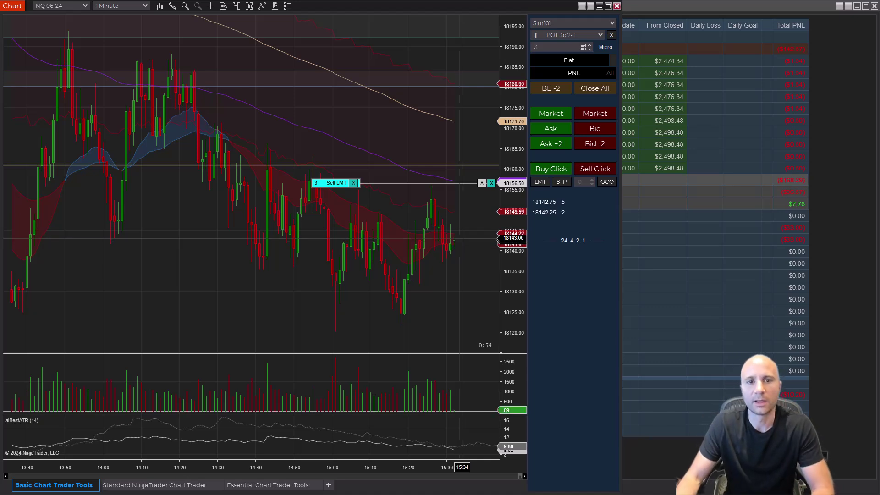
left_click(593, 88)
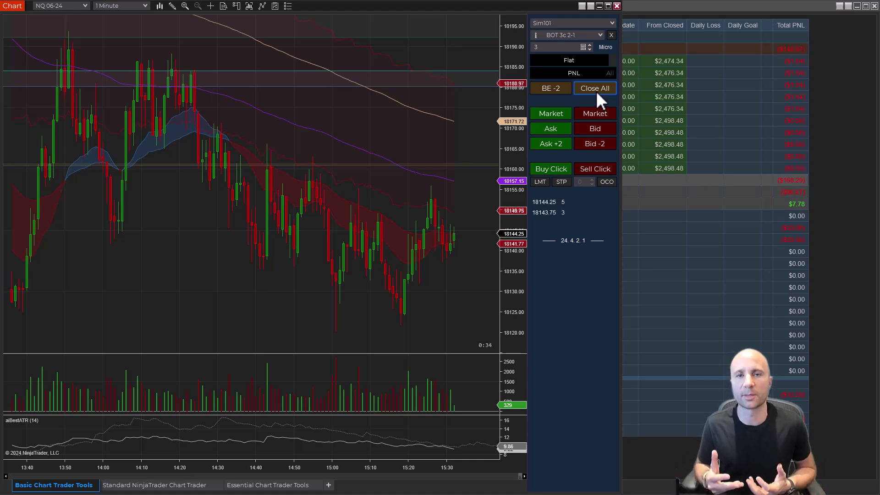
Step: Turn off the ATM strategy so that None is selected
left_click(611, 35)
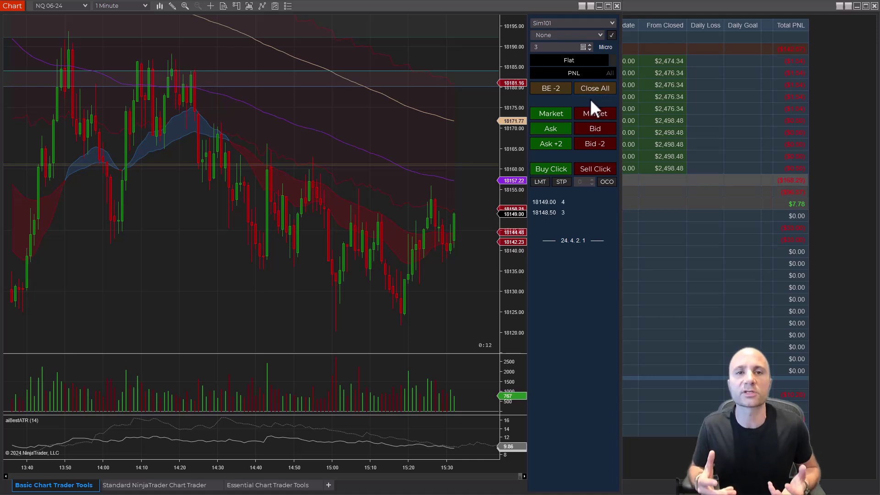
Step: Place a sell limit order for 3 contracts at 18166.25 on the chart with the BOT 3c 2-1 ATM strategy
left_click(603, 174)
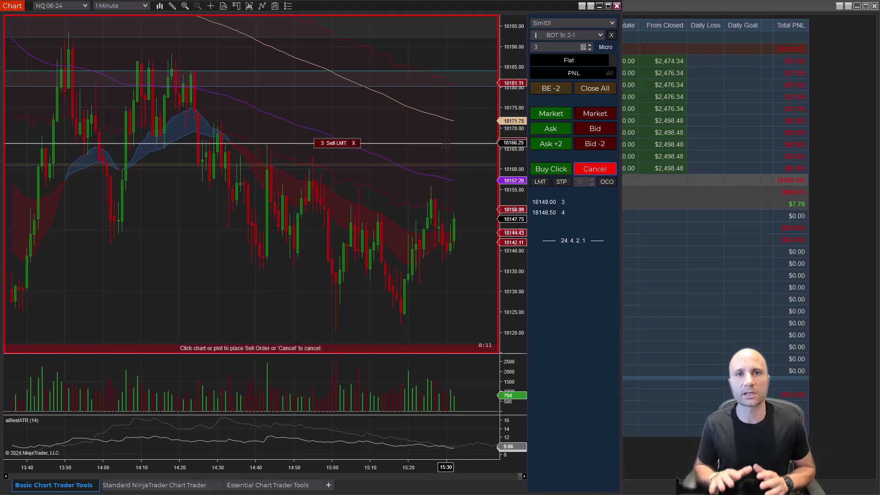
left_click(445, 144)
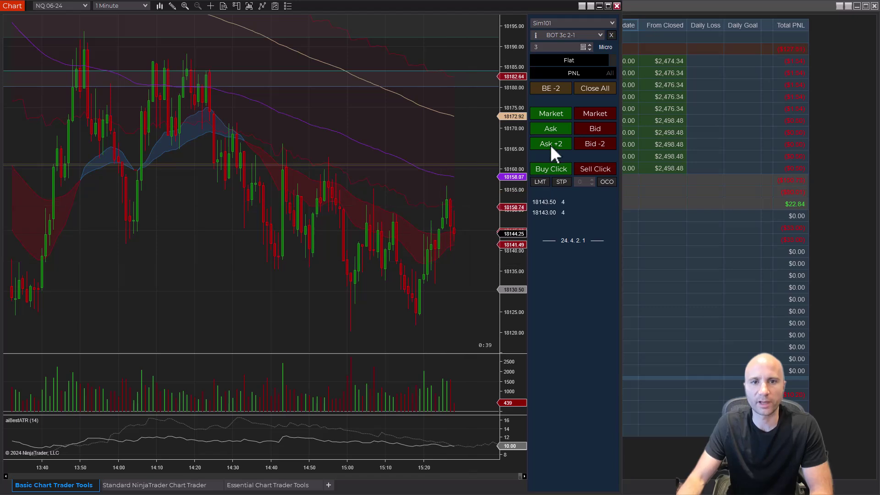
Step: Buy 3 contracts at market and move both profit targets up to 18164.00
left_click(556, 115)
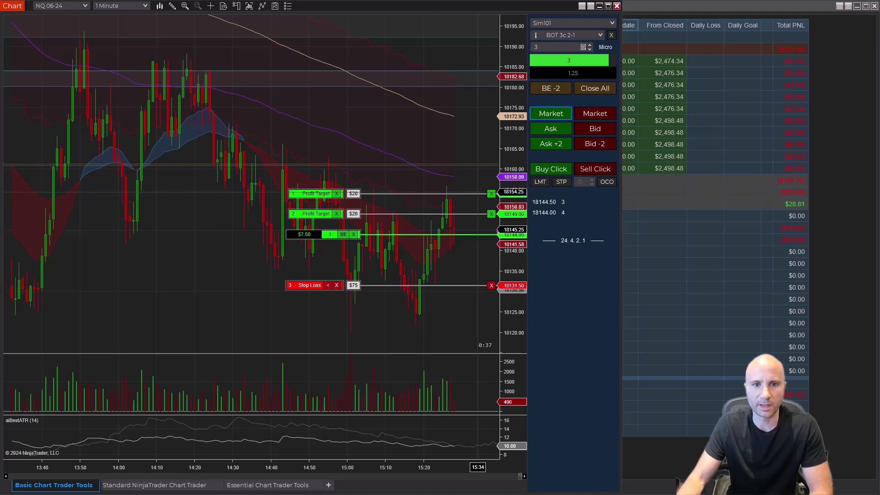
left_click_drag(477, 193, 462, 152)
left_click_drag(463, 214, 465, 153)
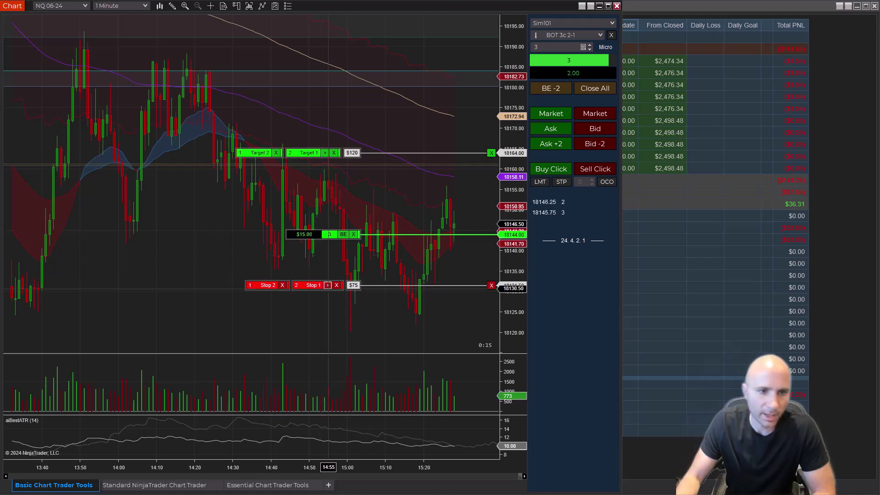
Step: Merge the two stop orders into a single 3-contract stop loss, and close the position with all its orders
left_click(328, 285)
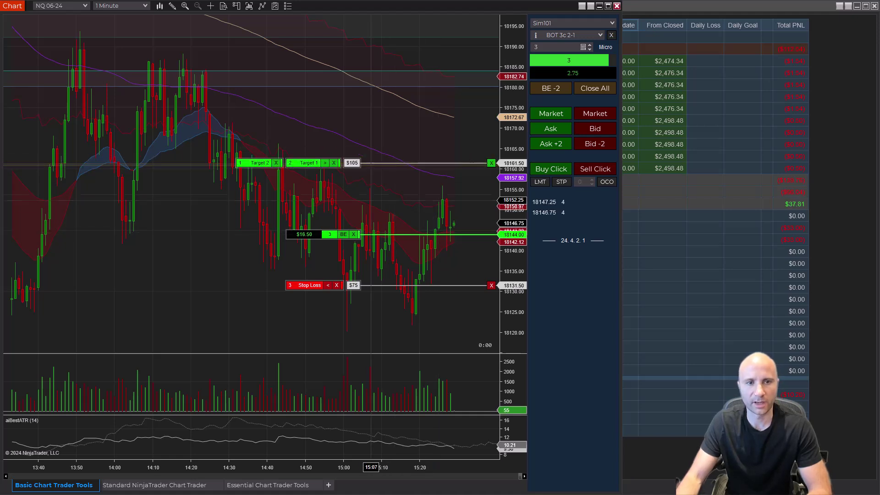
left_click_drag(353, 162, 354, 161)
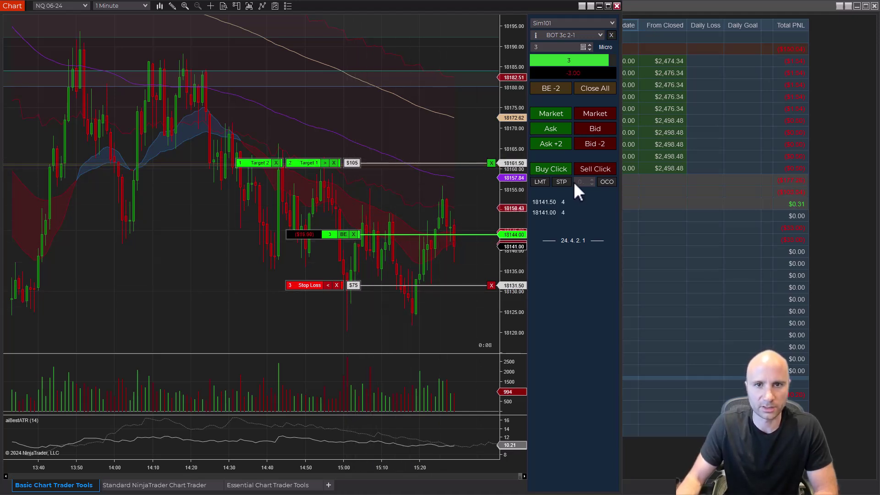
left_click(594, 91)
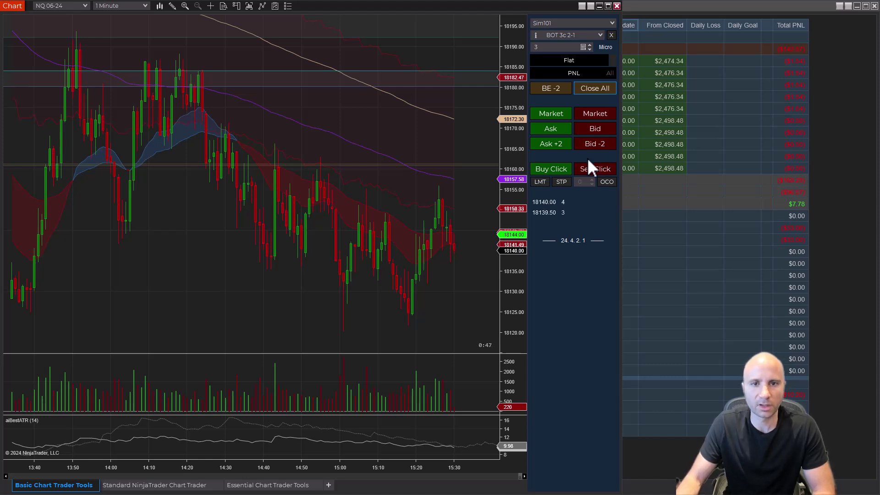
Step: Place an OCO pair of 3-contract stop orders, a buy at 18154.75 and a sell at 18132.75, and cancel the sell stop
left_click(607, 182)
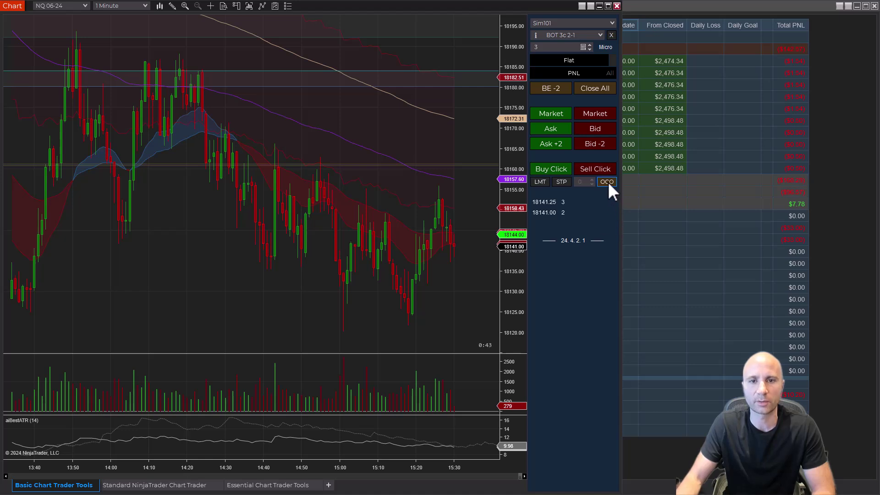
left_click(557, 169)
left_click(477, 190)
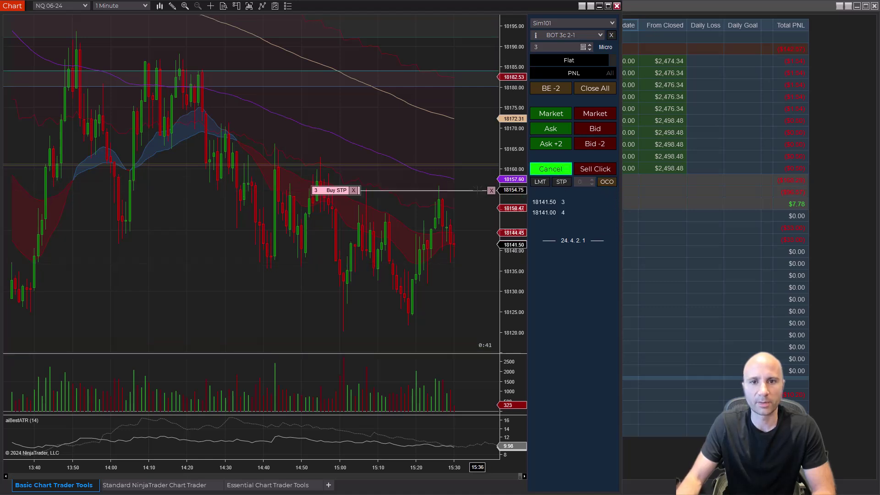
left_click(595, 171)
left_click(473, 280)
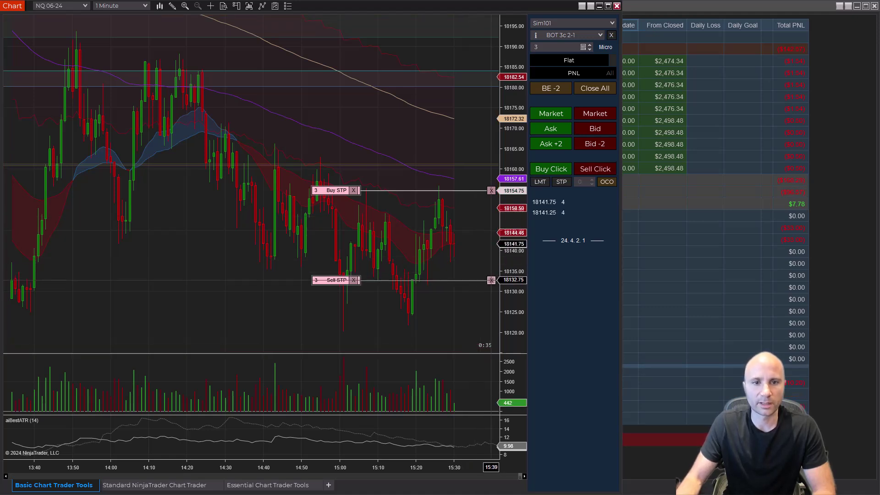
left_click(354, 281)
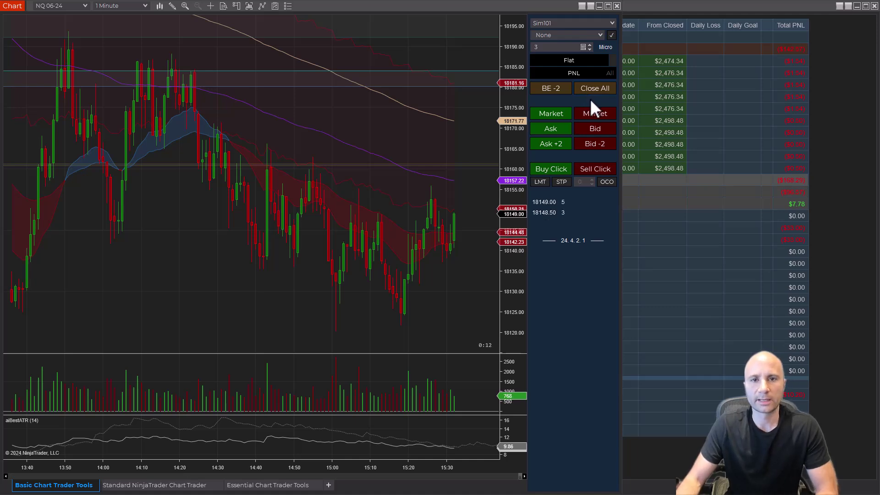
Step: Place a sell limit order for 3 contracts at 18166.25, and clear all pending orders and the open short position
left_click(595, 169)
left_click(446, 144)
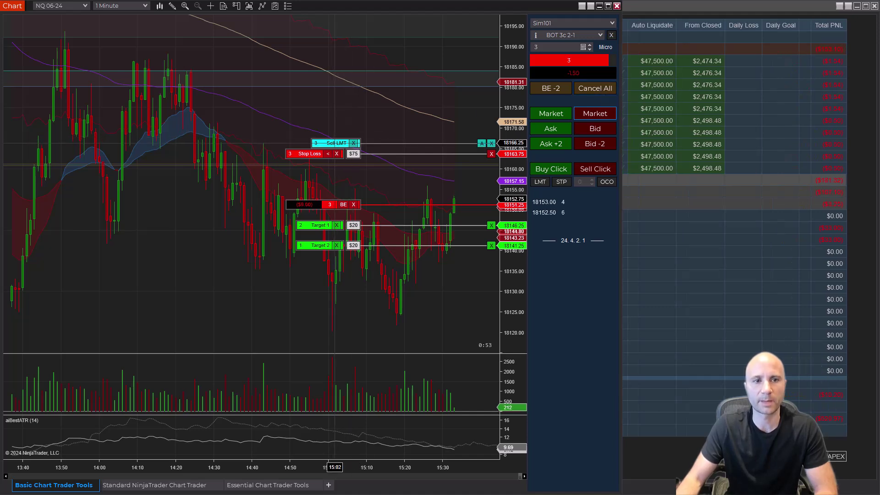
left_click(605, 88)
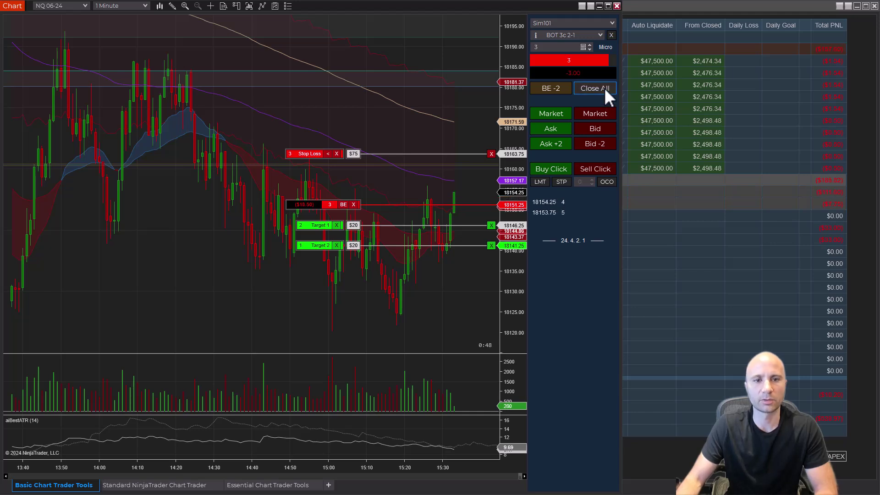
left_click(605, 87)
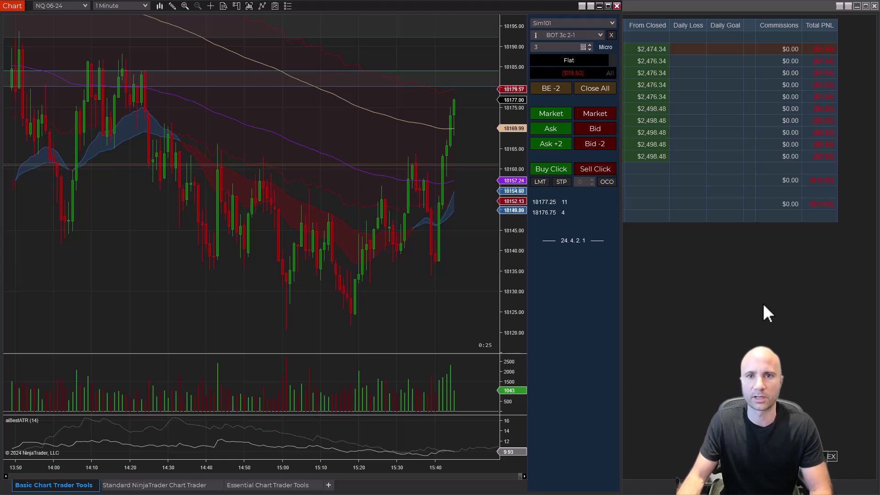
Step: Bring the Accounts Dashboard forward and examine the list of APEX evaluation accounts below the first one
left_click(763, 304)
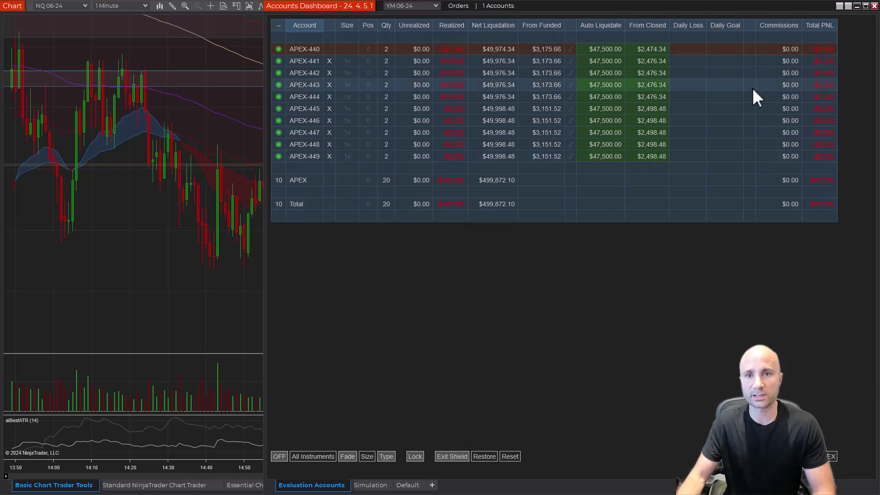
left_click(729, 60)
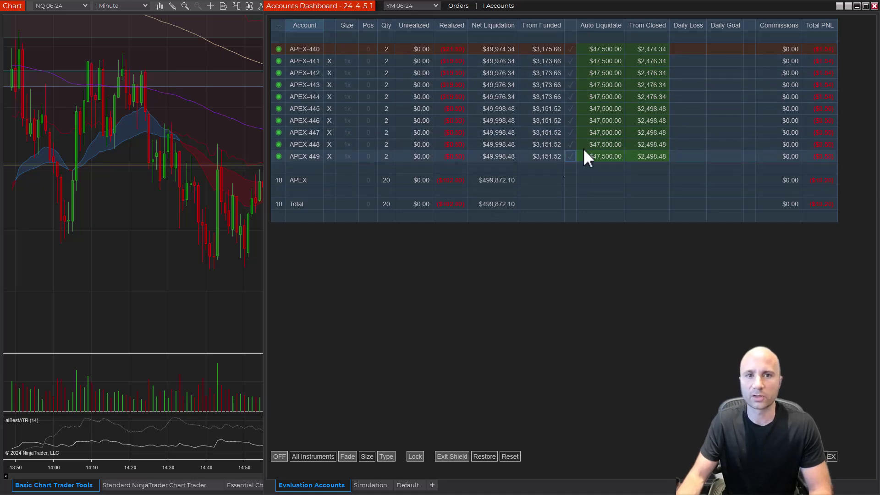
left_click(316, 63)
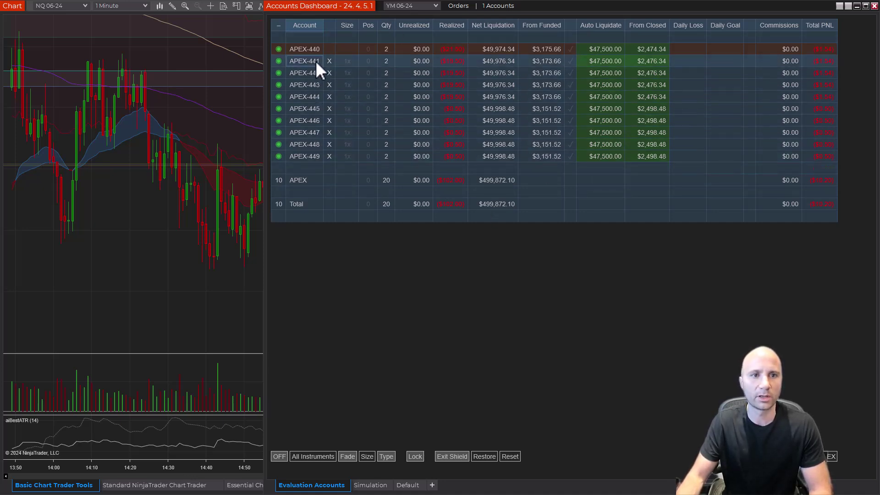
left_click_drag(316, 61, 314, 157)
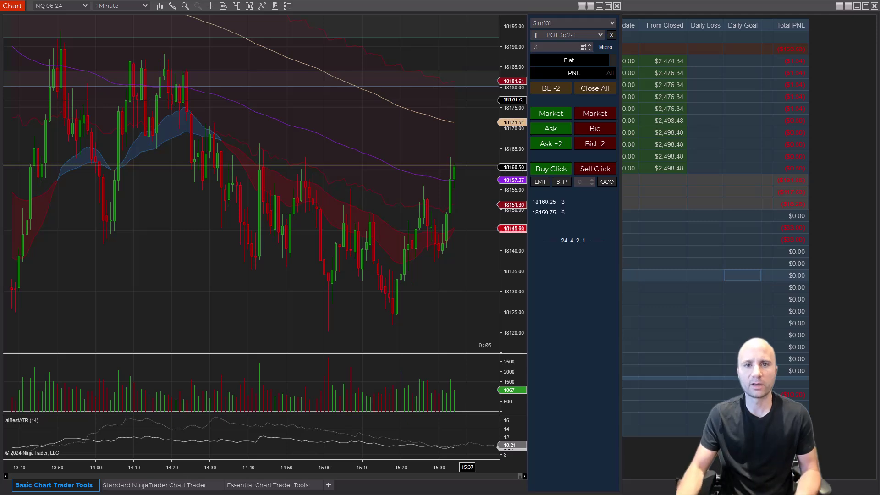
Step: Toggle the PNL display of the Basic Chart Trader Tools, leaving the profit and loss amount shown
left_click(574, 74)
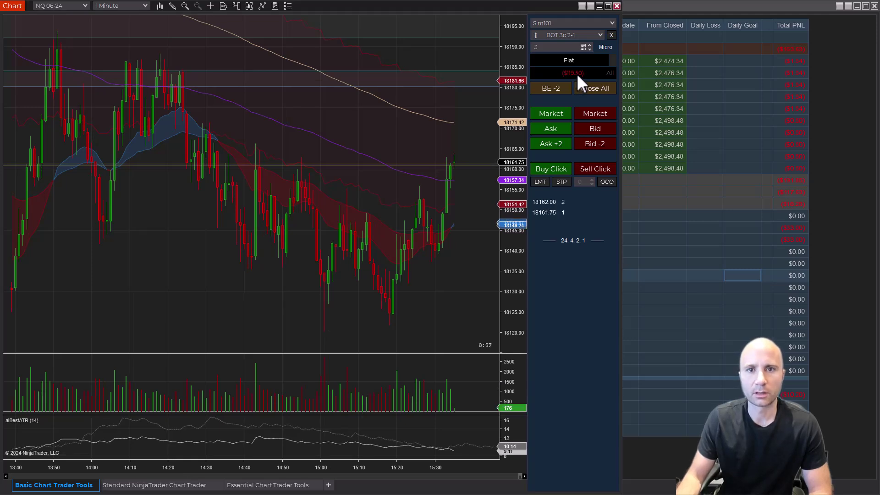
left_click(588, 74)
left_click(583, 75)
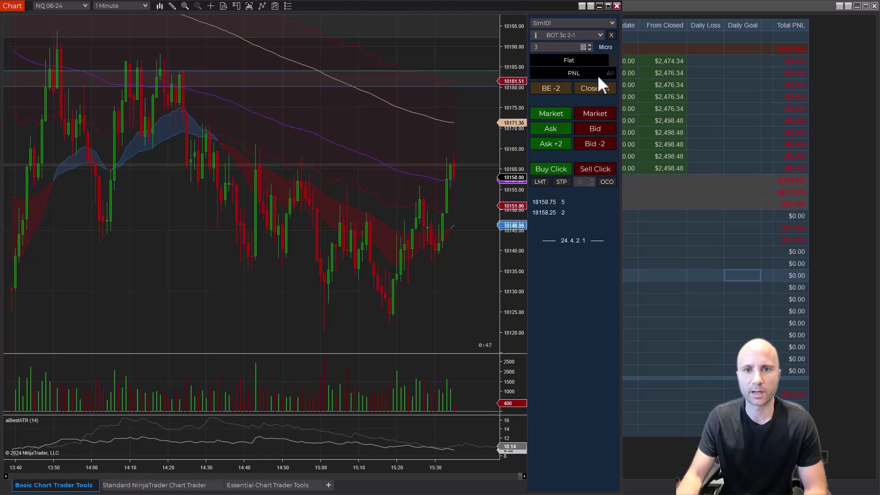
left_click(580, 75)
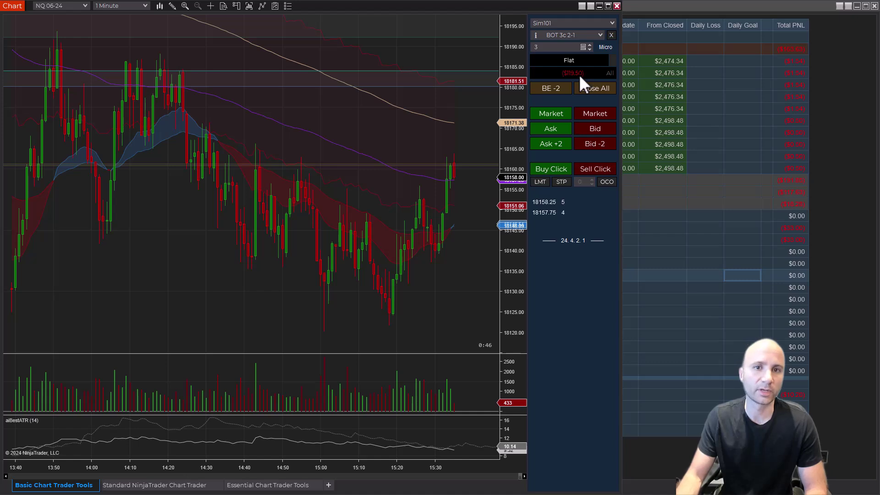
Step: Switch the PNL scope between All and MNQ, ending on All
left_click(611, 74)
left_click(610, 75)
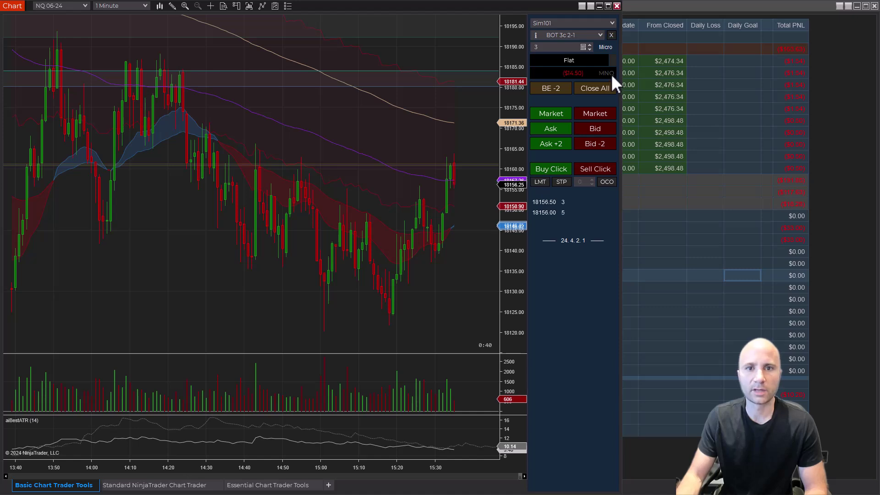
left_click(611, 74)
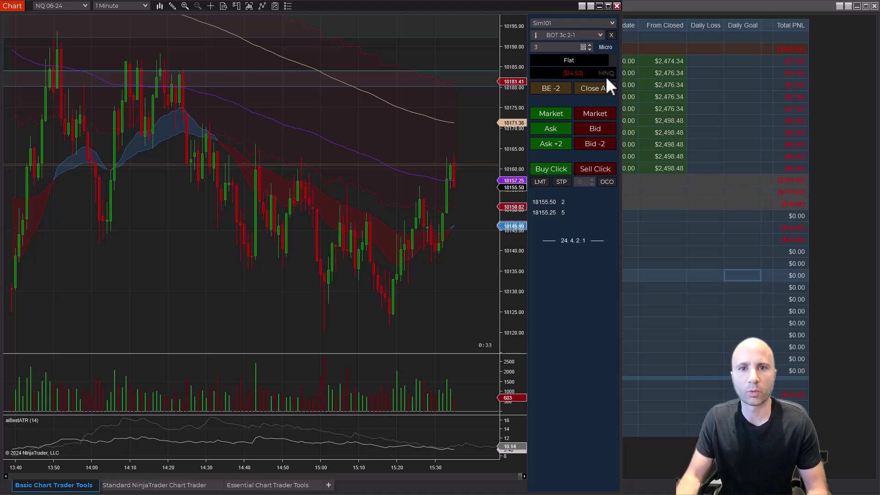
left_click(606, 76)
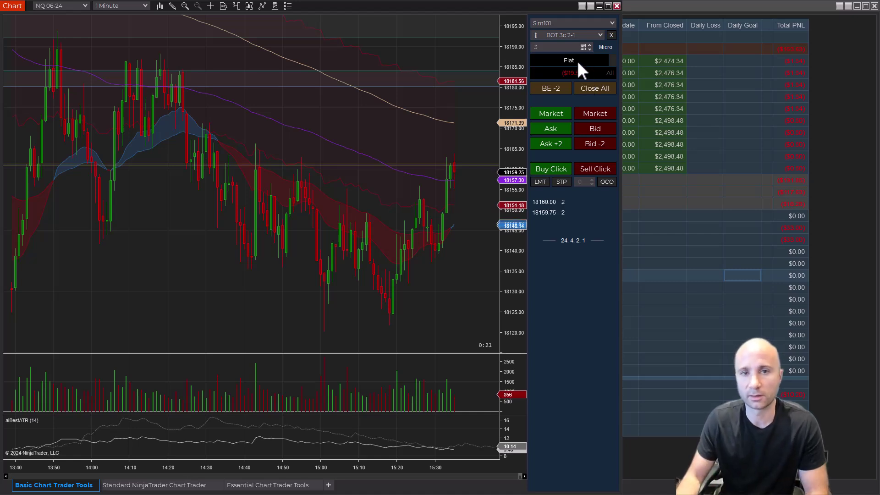
Step: Compare the Flat and Entry position display with the one in the Standard NinjaTrader Chart Trader, and return to the Basic Chart Trader Tools
mouse_move(579, 64)
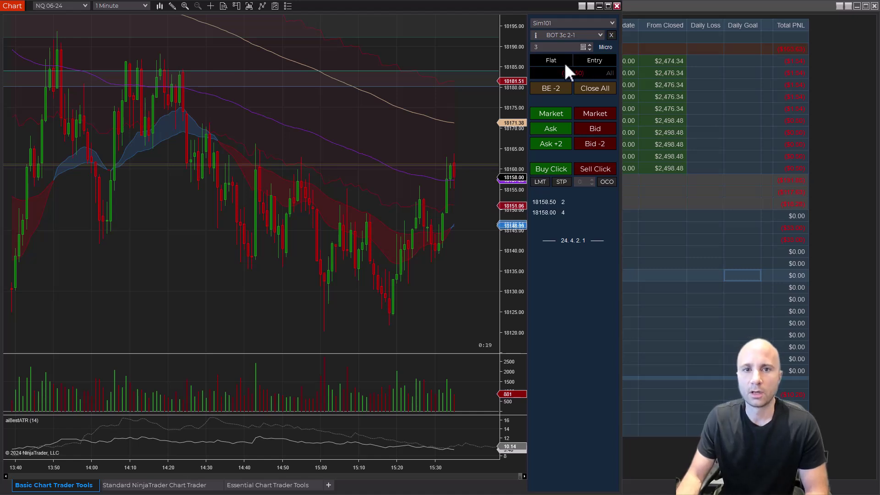
left_click(156, 487)
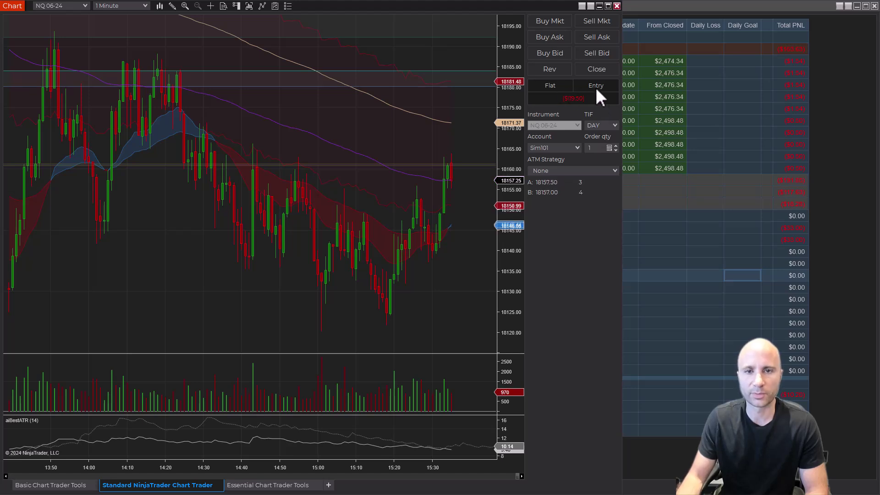
left_click(51, 485)
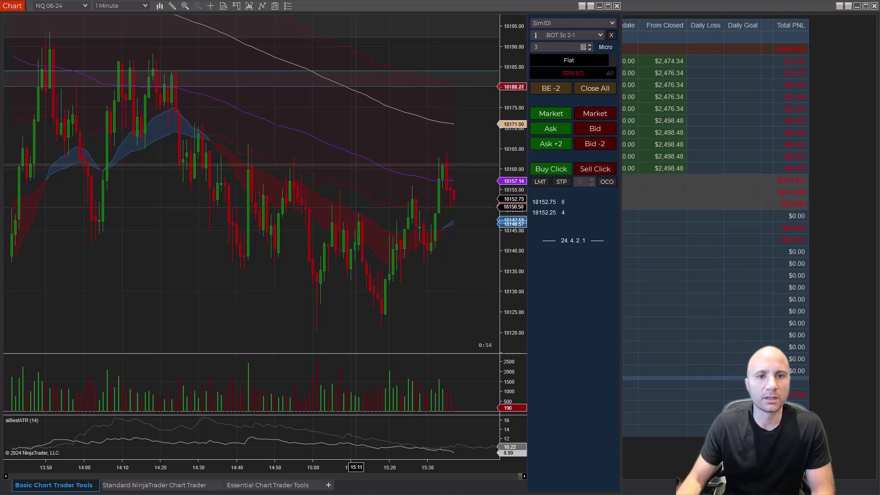
Step: View the labelled MNQ trade executions on the Standard NinjaTrader Chart Trader chart, and return to the Basic Chart Trader Tools
left_click(140, 486)
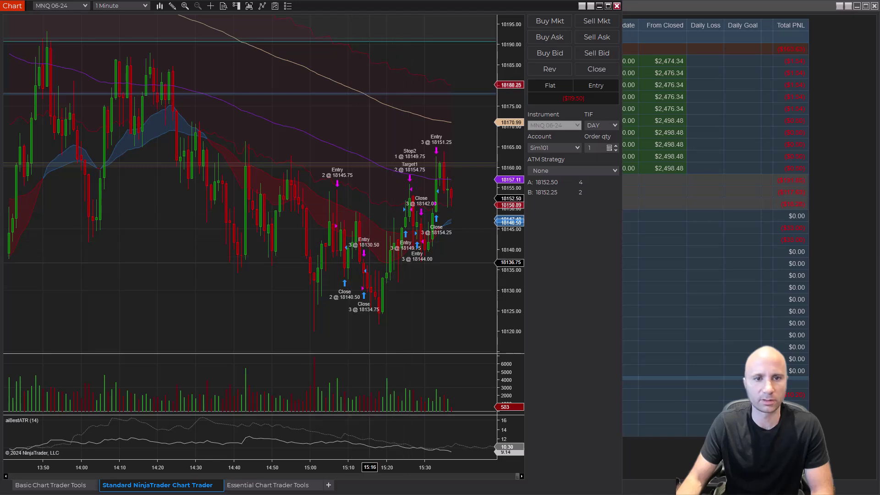
left_click(52, 486)
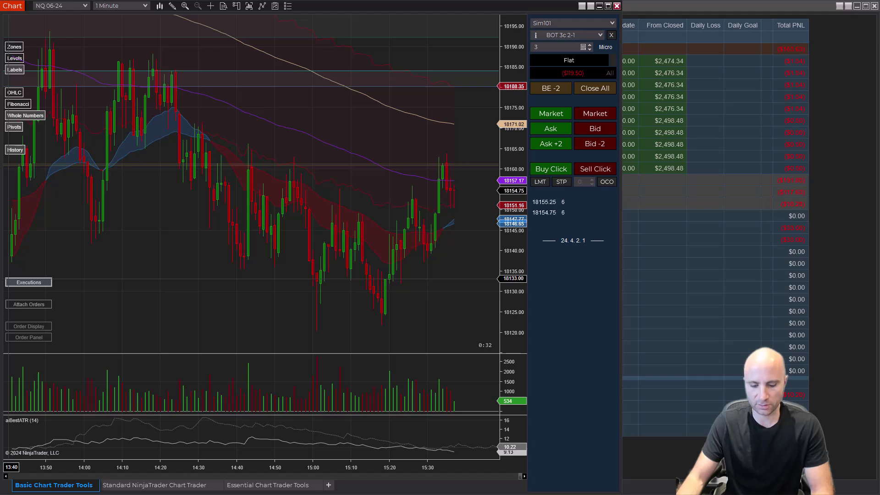
Step: Cycle the chart's executions display through Basic and Total twice, comparing the plain markers with the per-trade profit labels, and leave it off
left_click(28, 282)
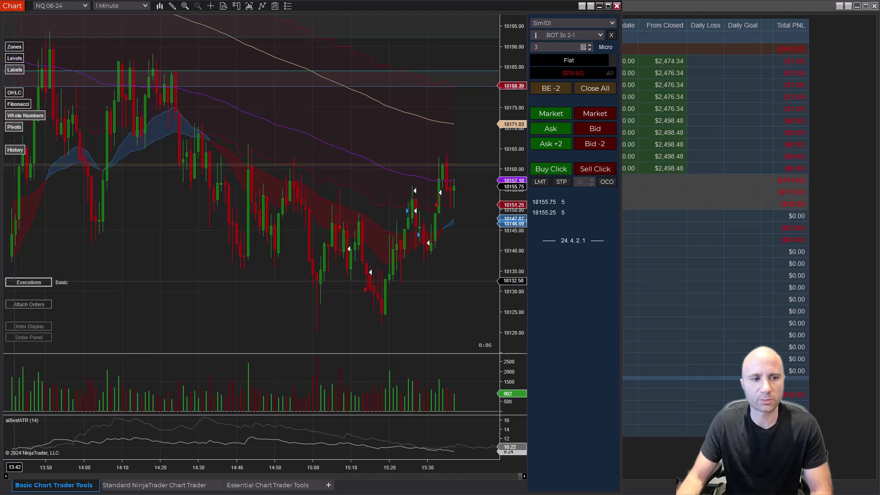
left_click(28, 283)
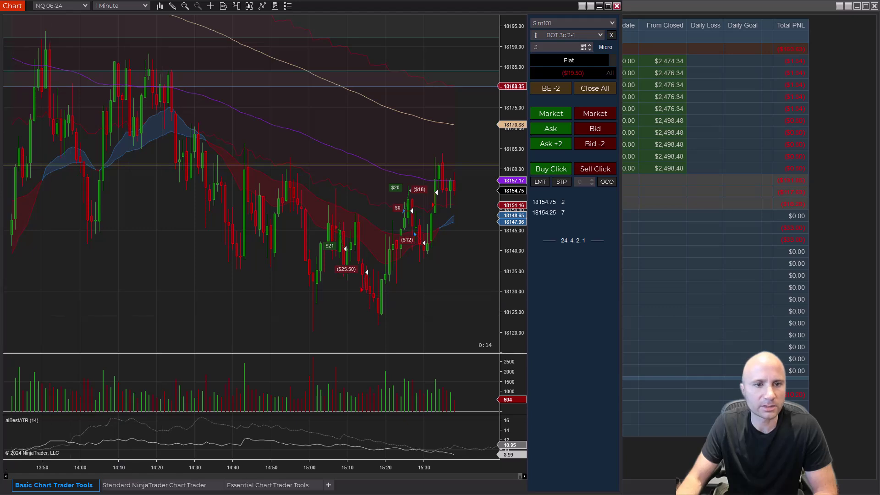
left_click(18, 282)
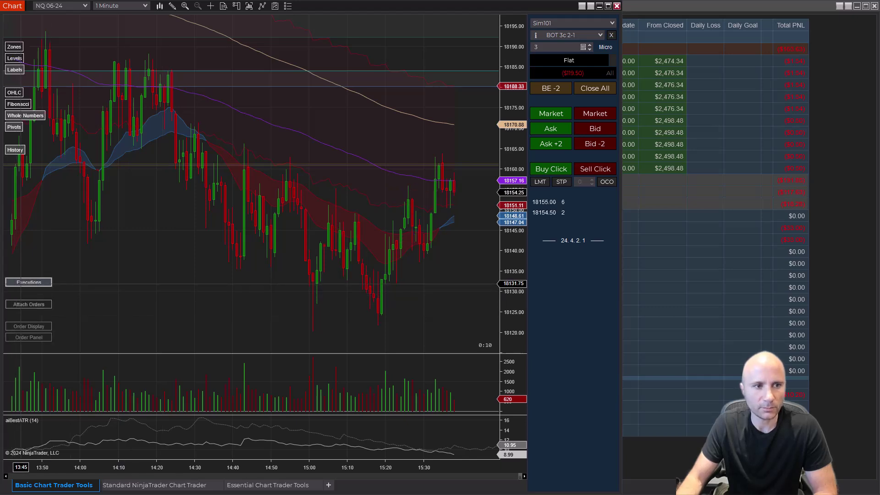
left_click(18, 282)
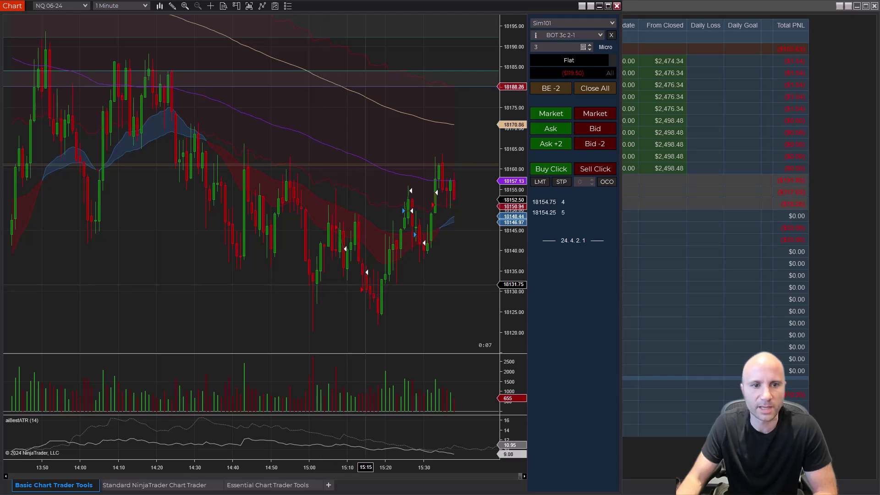
mouse_move(367, 272)
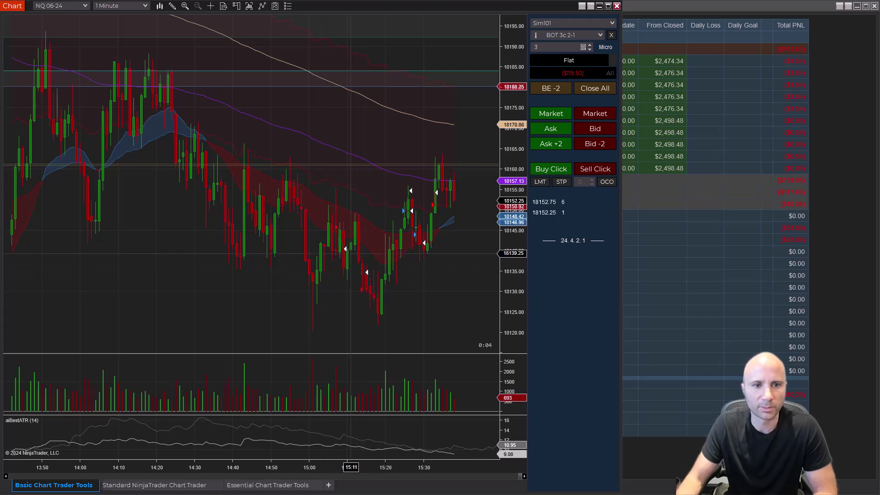
mouse_move(18, 284)
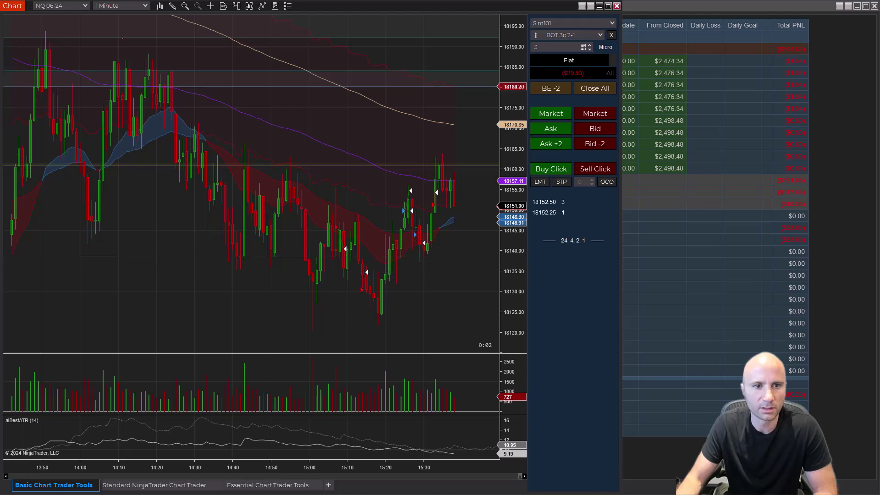
left_click(17, 283)
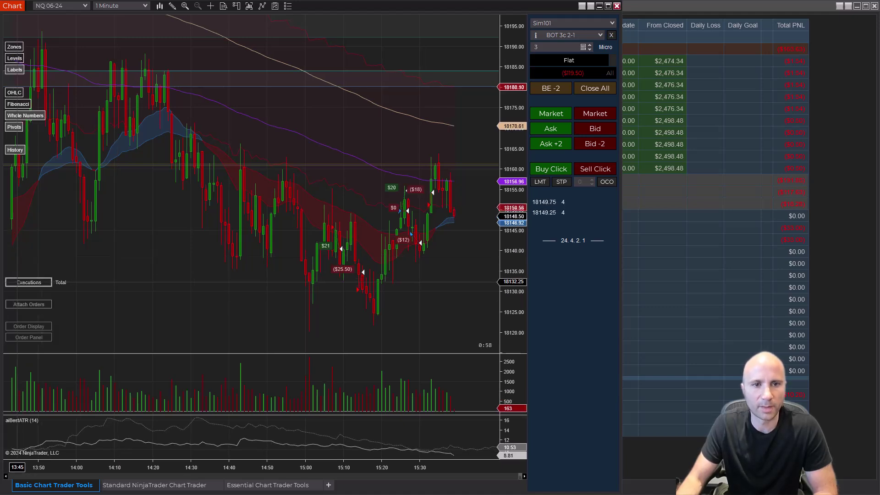
left_click(26, 282)
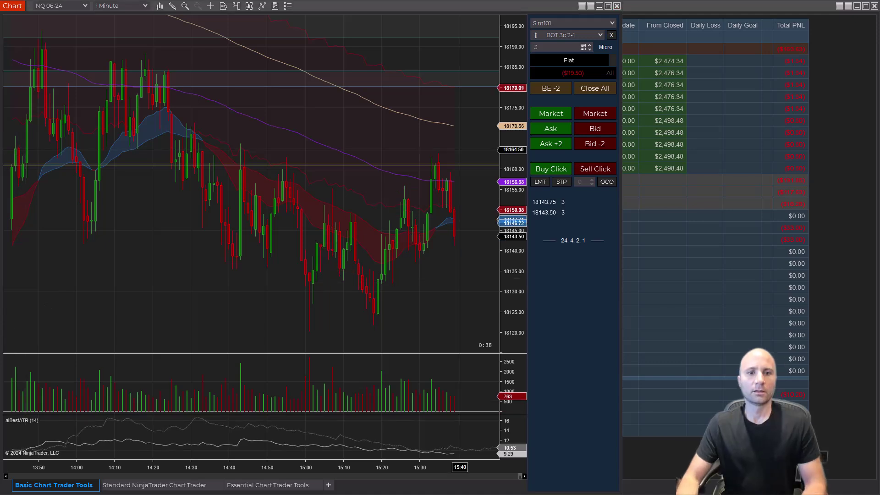
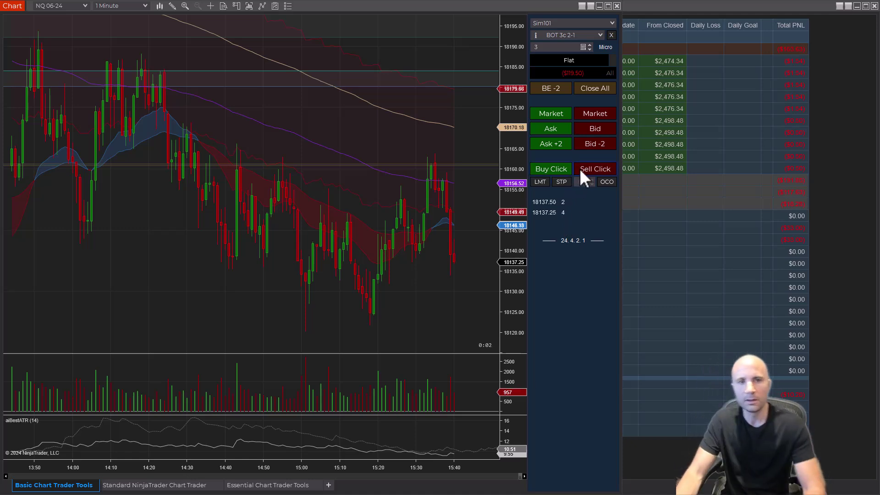
Step: Place a sell limit order for 3 contracts at 18167.25 on the chart with Sell Click
left_click(595, 169)
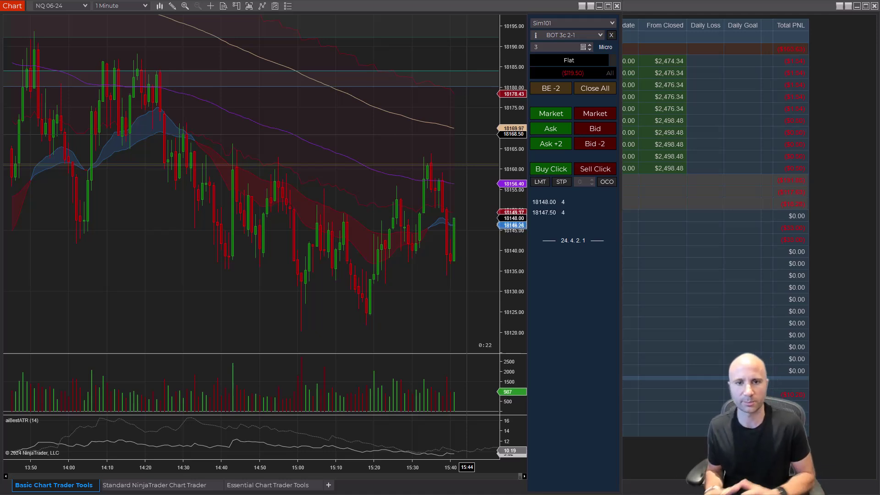
left_click(706, 109)
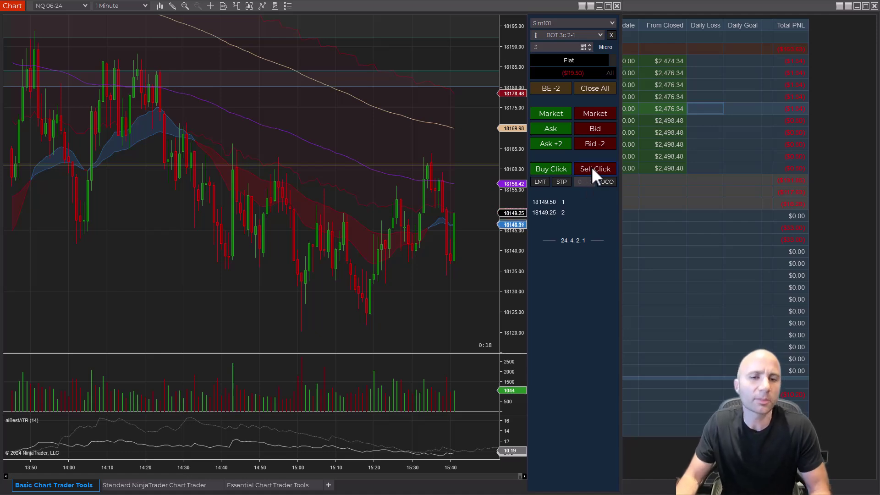
left_click(592, 168)
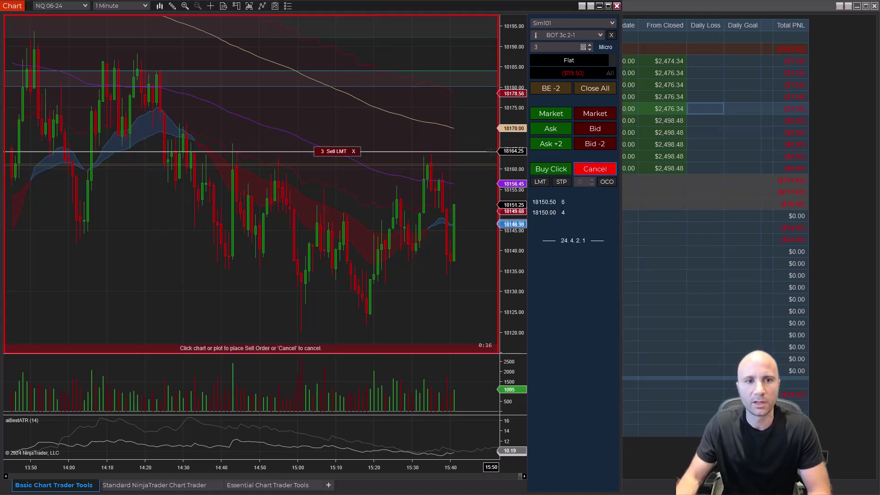
left_click(462, 139)
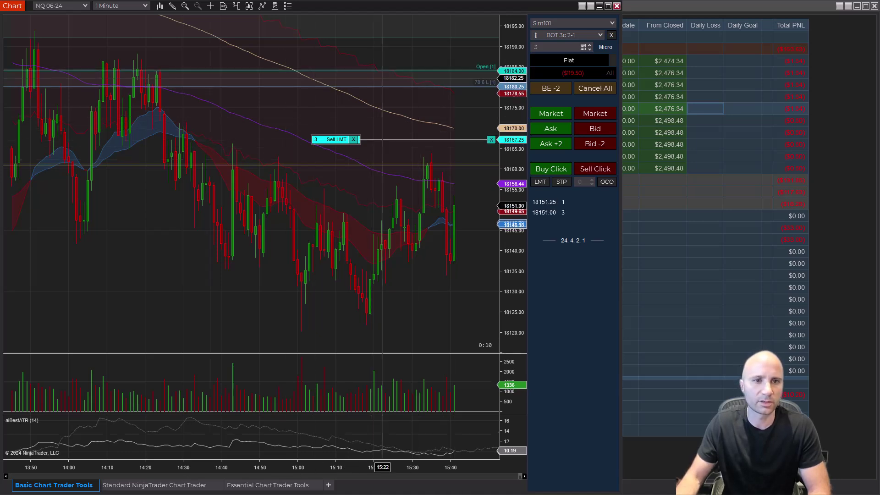
Step: Compare the pending sell limit order with its display in the Standard NinjaTrader Chart Trader, and return to the Basic Chart Trader Tools
left_click(170, 486)
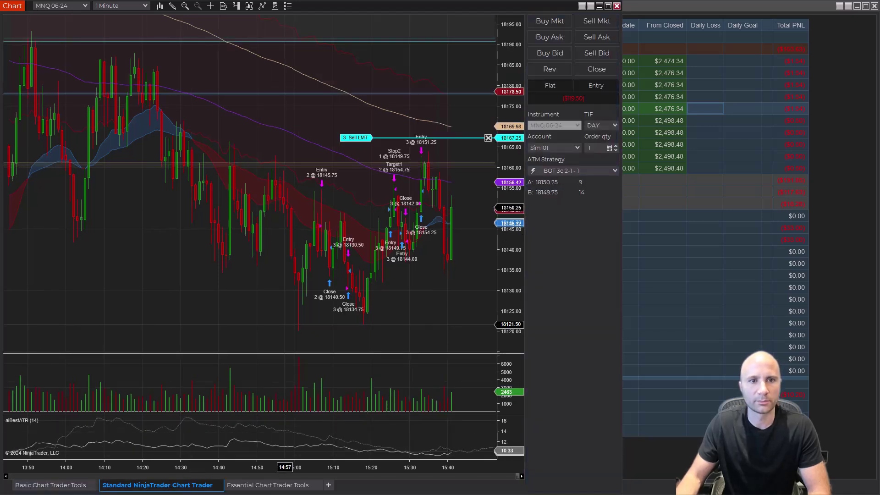
left_click(48, 486)
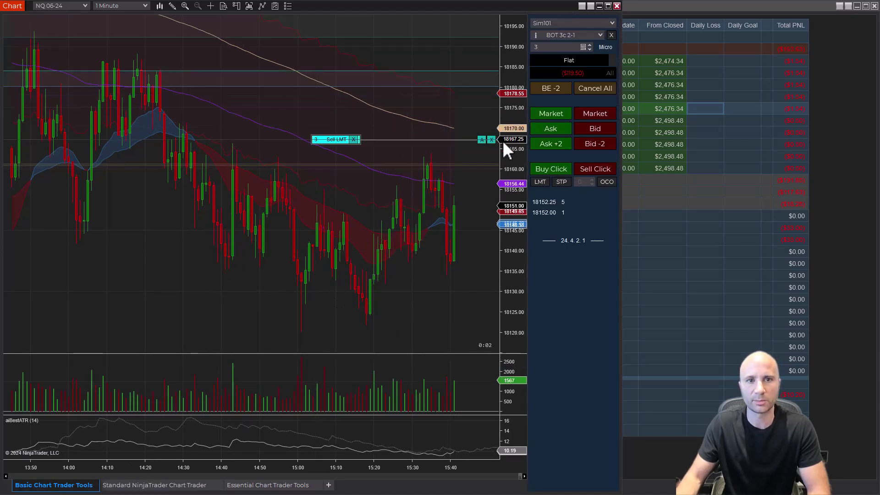